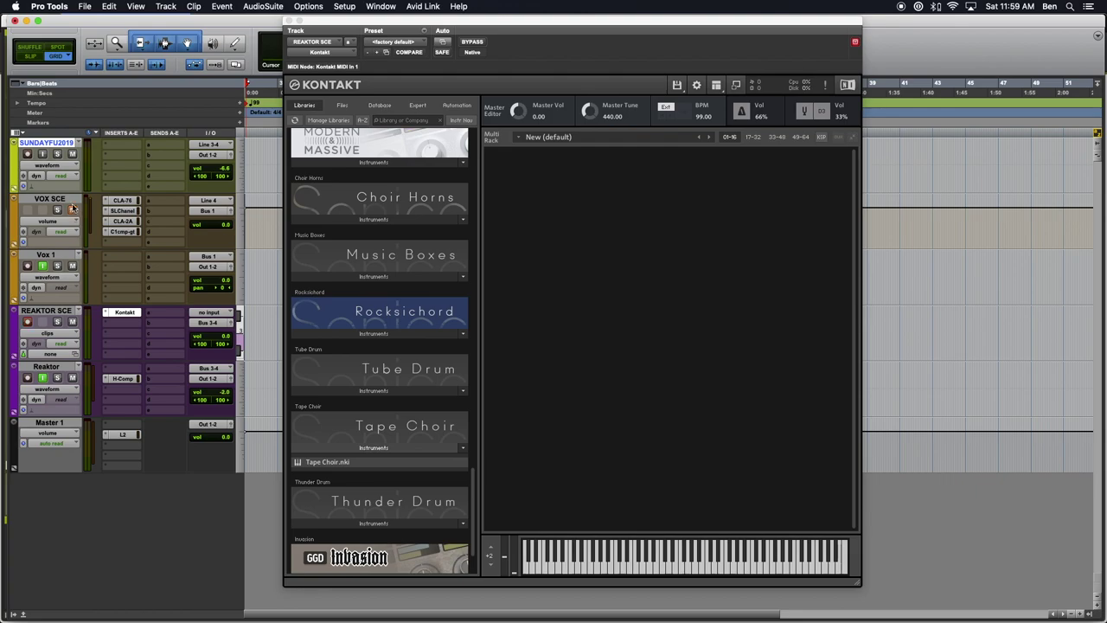
Unmute the VOX SCE track
{"action": "left_click", "coordinate": [76, 219]}
{"action": "left_click", "coordinate": [76, 217]}
{"action": "left_click", "coordinate": [73, 211]}
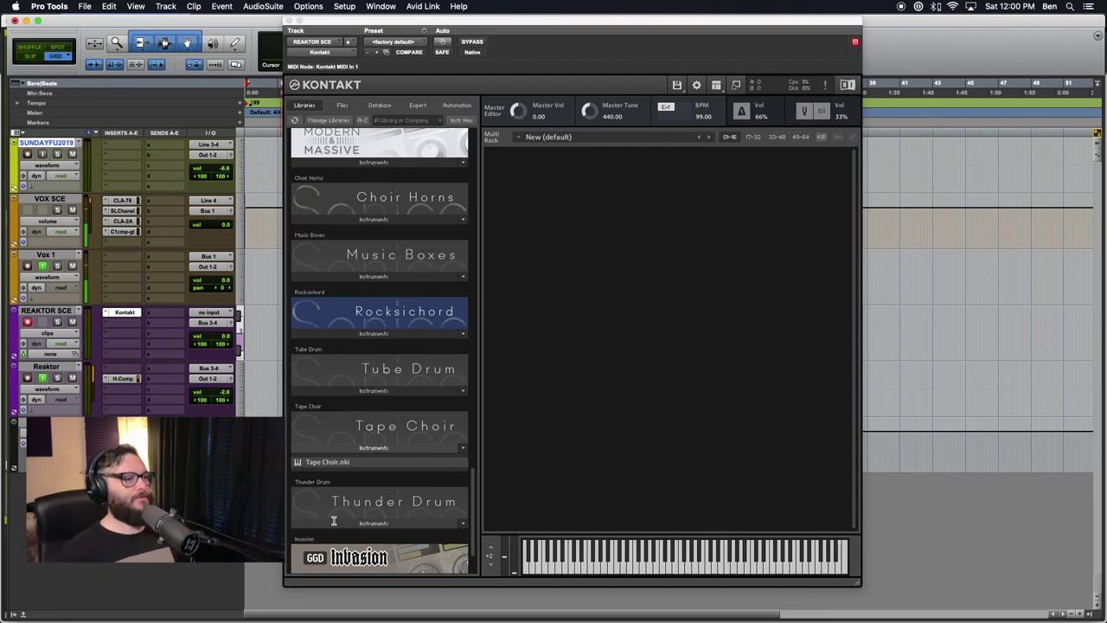
Expand the Thunder Drum and Choir Horns instrument lists and load Choir Horns.nki into the Kontakt rack
{"action": "left_click", "coordinate": [384, 524]}
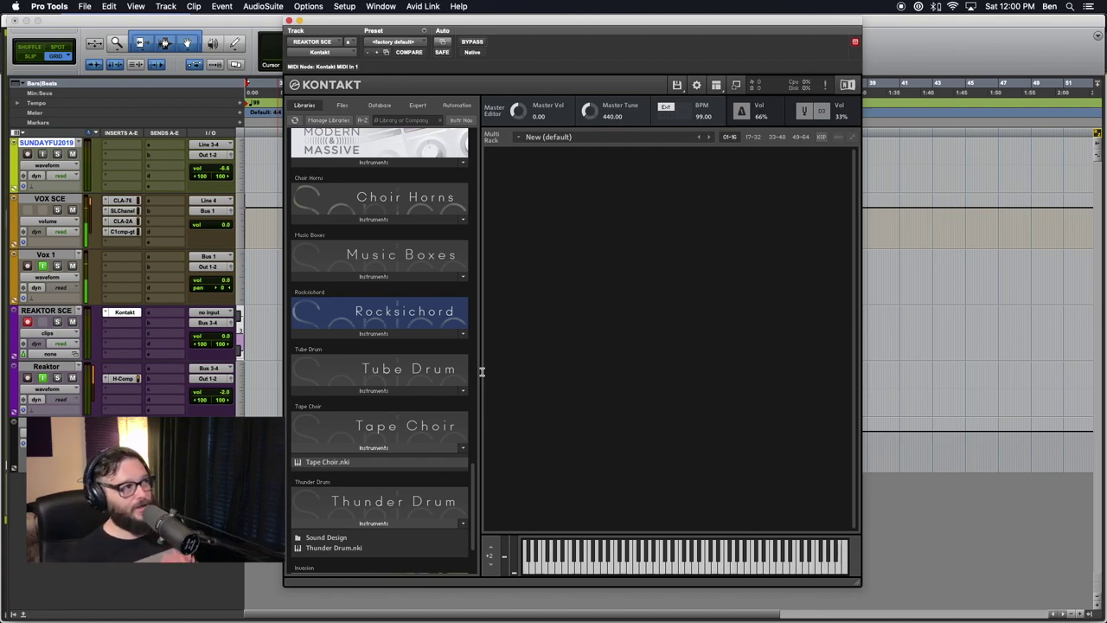
{"action": "left_click", "coordinate": [374, 218]}
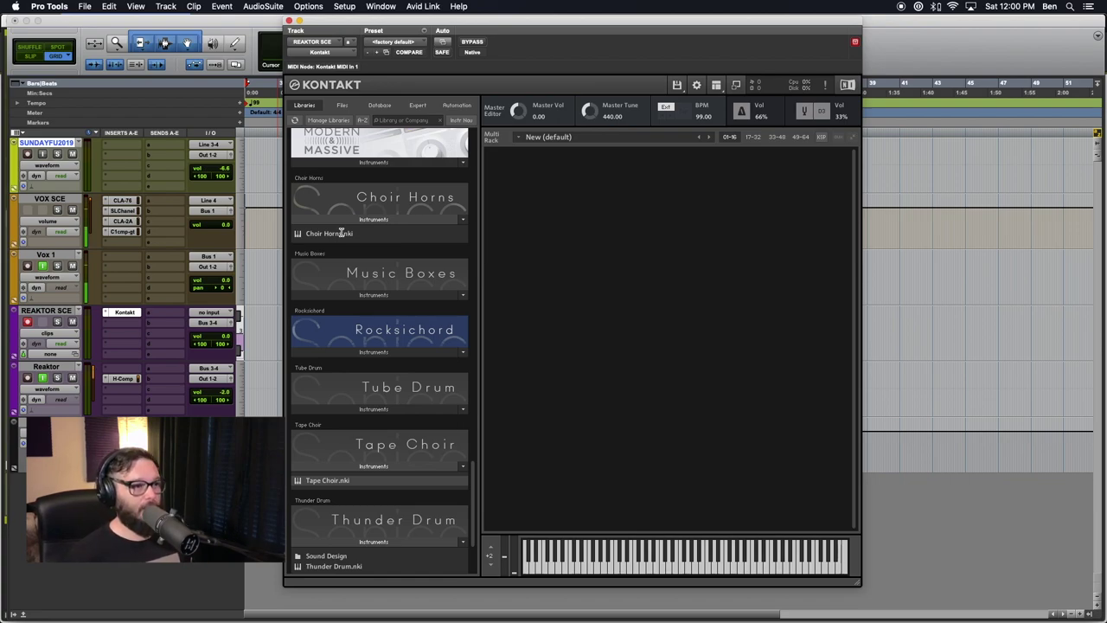
{"action": "scroll", "coordinate": [341, 232], "scroll_direction": "down", "scroll_amount": 2}
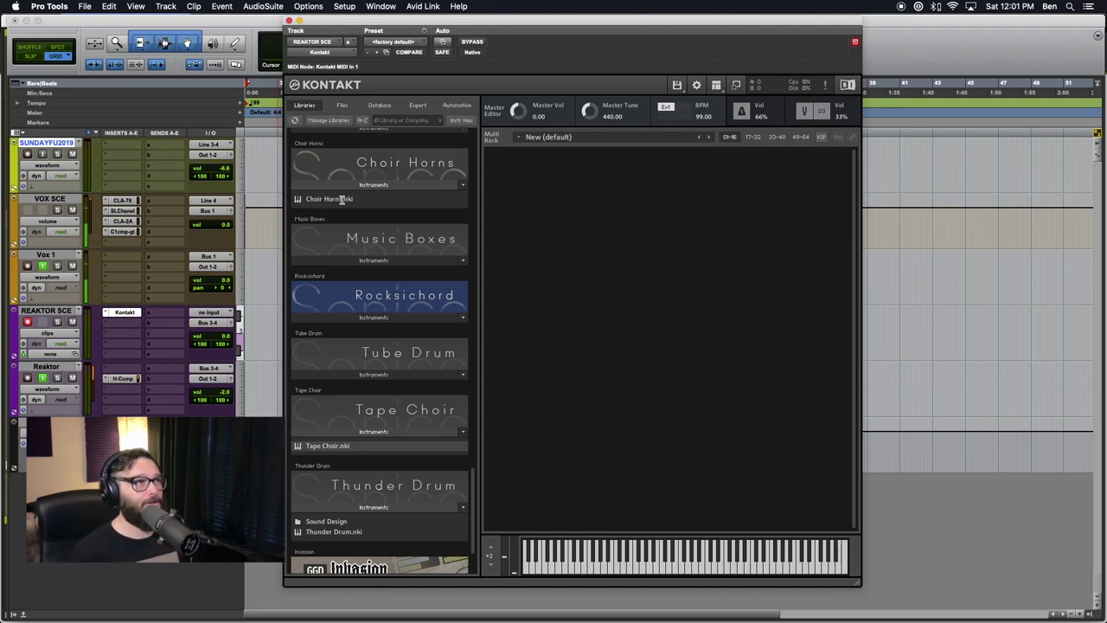
{"action": "scroll", "coordinate": [343, 199], "scroll_direction": "up", "scroll_amount": 2}
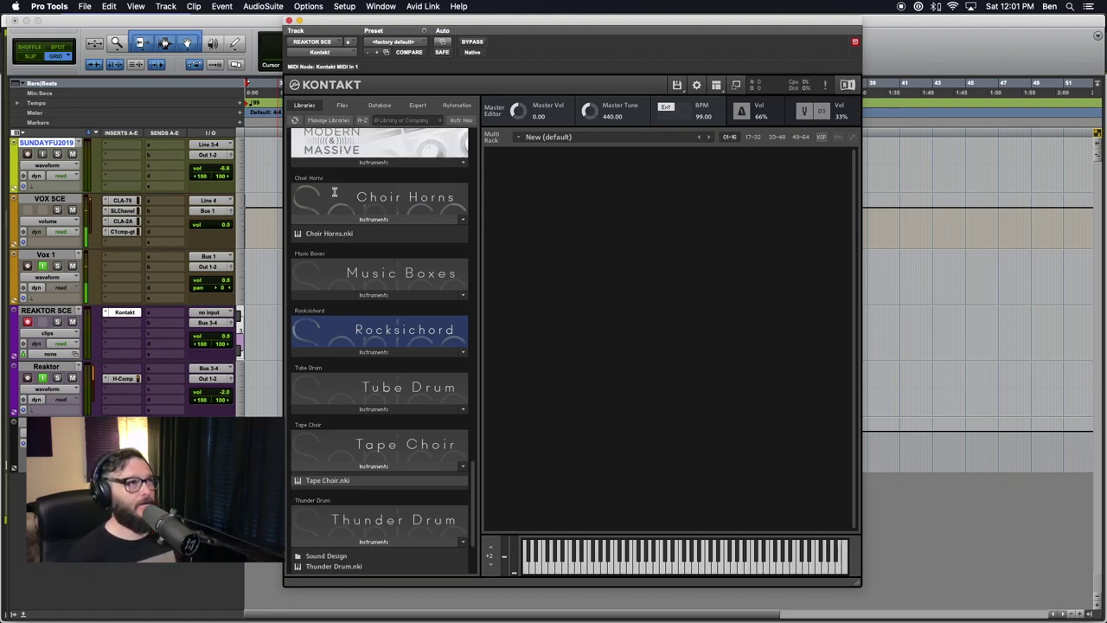
{"action": "double_click", "coordinate": [323, 234]}
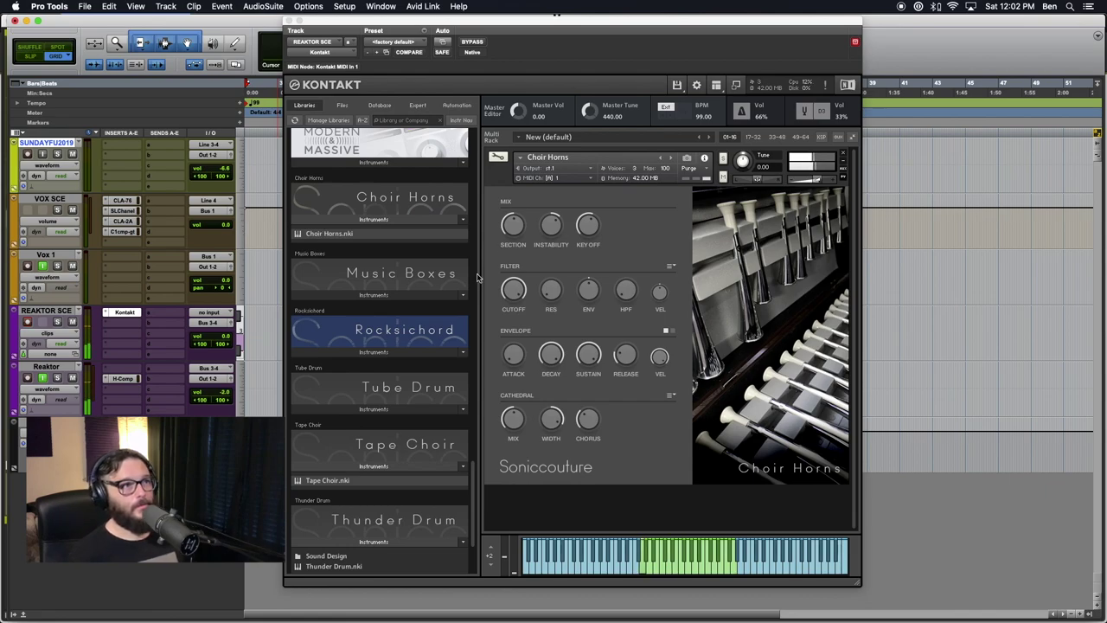
Adjust the Choir Horns mix controls, setting Instability to 98 % and Section to 3
{"action": "left_click", "coordinate": [514, 338]}
{"action": "left_click_drag", "start_coordinate": [514, 346], "coordinate": [513, 302]}
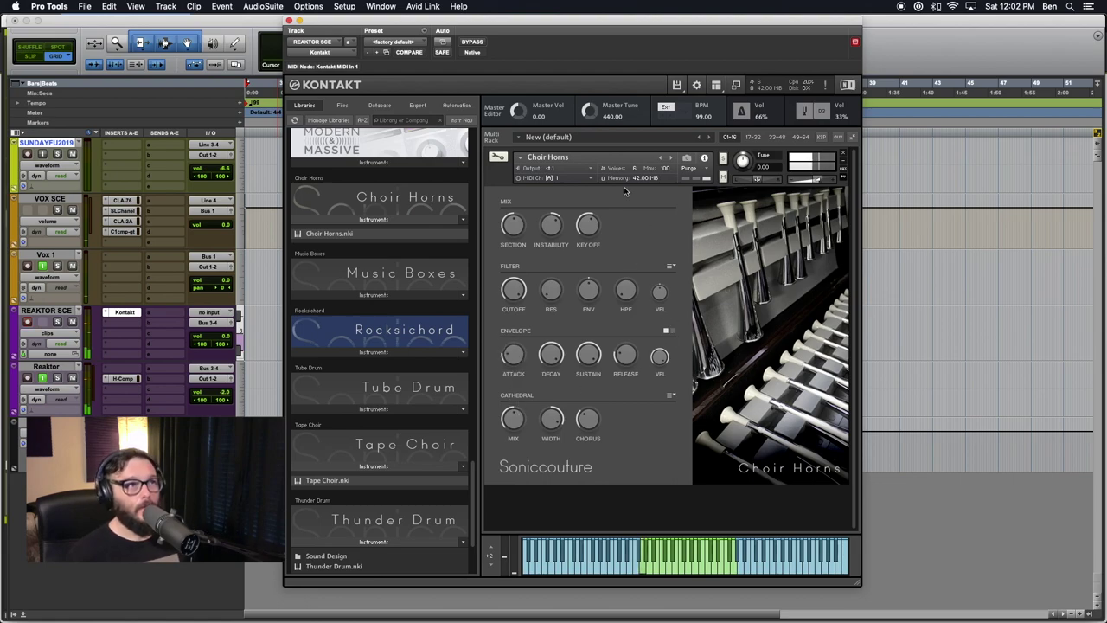
{"action": "left_click", "coordinate": [512, 225]}
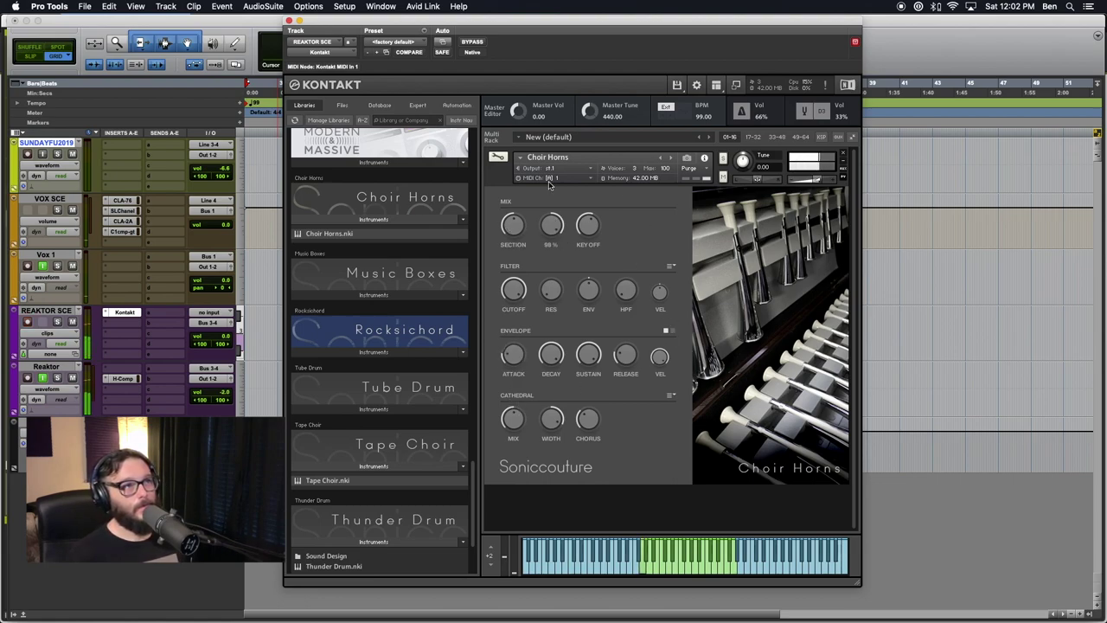
{"action": "scroll", "coordinate": [512, 225], "scroll_direction": "down", "scroll_amount": 2}
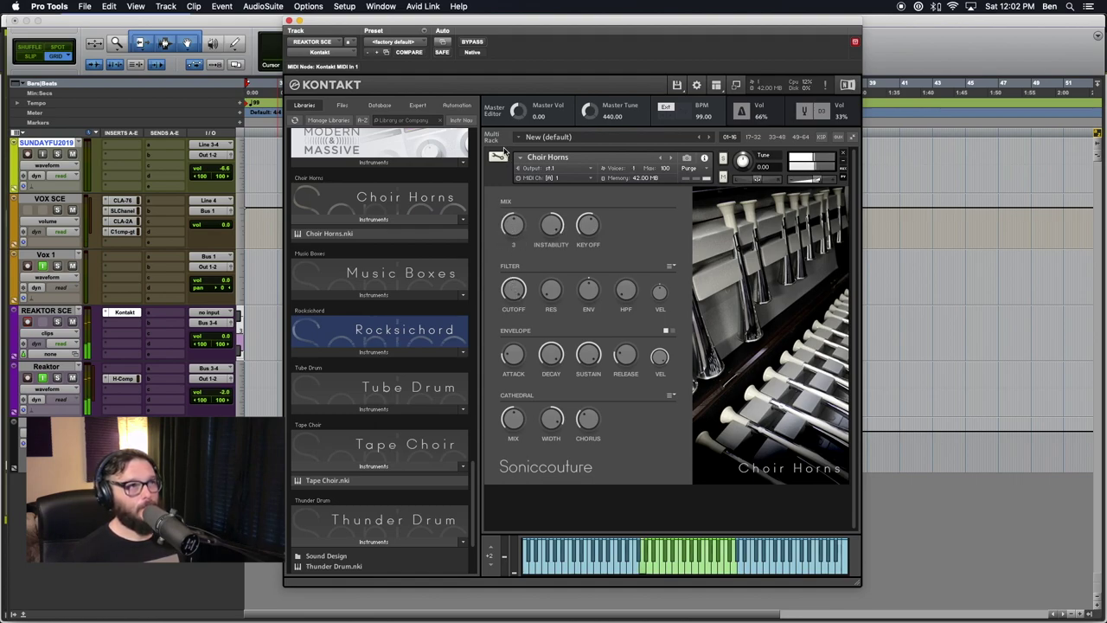
Lower the Choir Horns Instability to about -29 % and raise the Key Off level
{"action": "scroll", "coordinate": [513, 224], "scroll_direction": "up", "scroll_amount": 4}
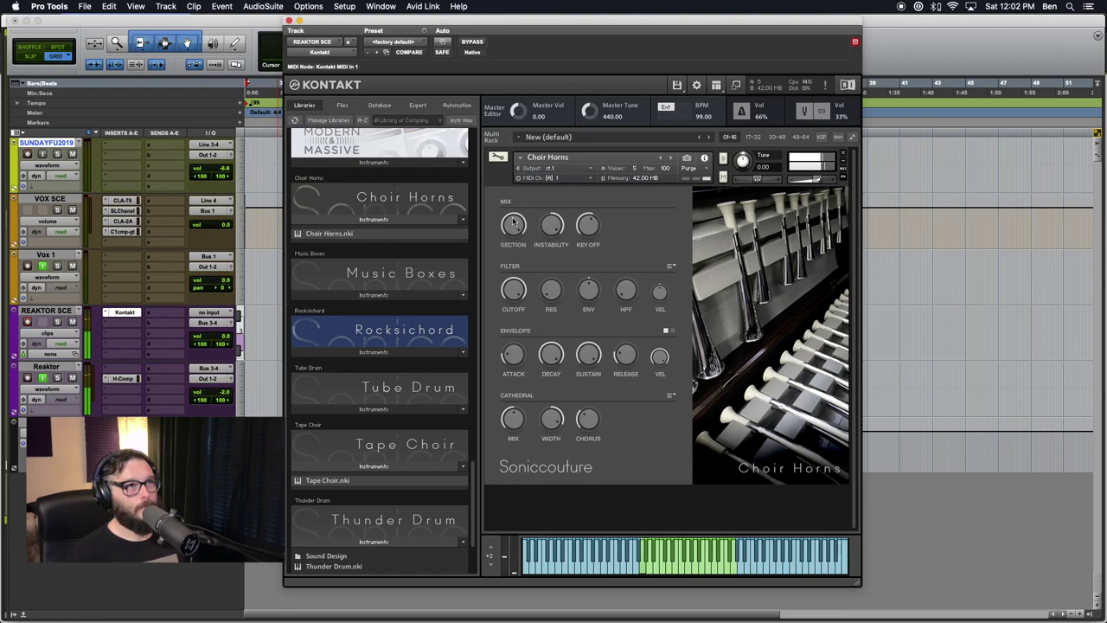
{"action": "scroll", "coordinate": [551, 225], "scroll_direction": "down", "scroll_amount": 3}
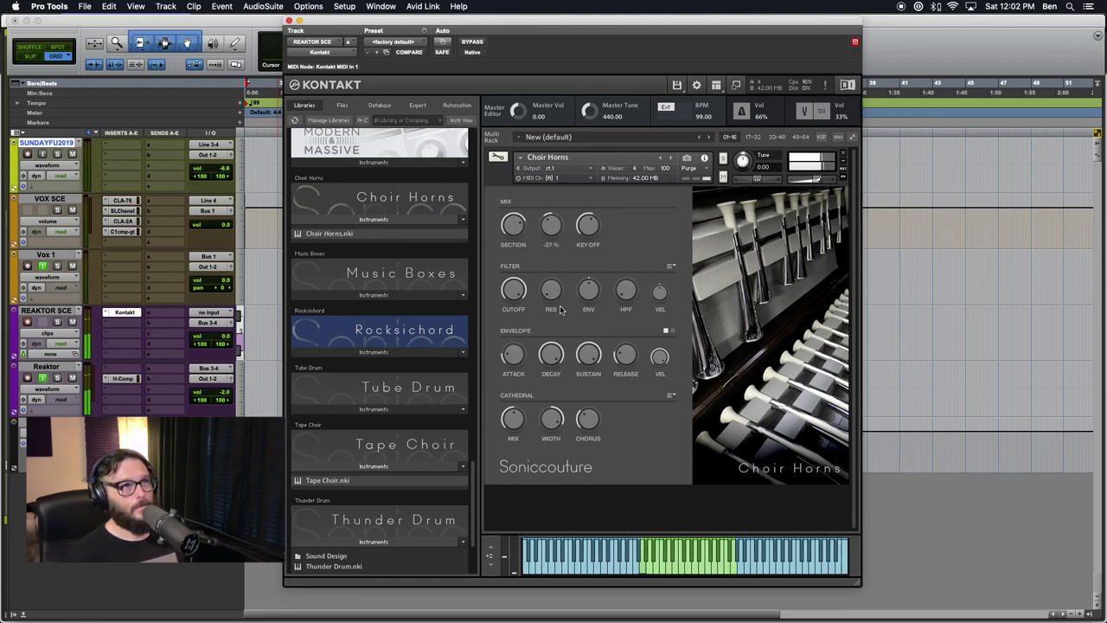
{"action": "scroll", "coordinate": [551, 226], "scroll_direction": "up", "scroll_amount": 5}
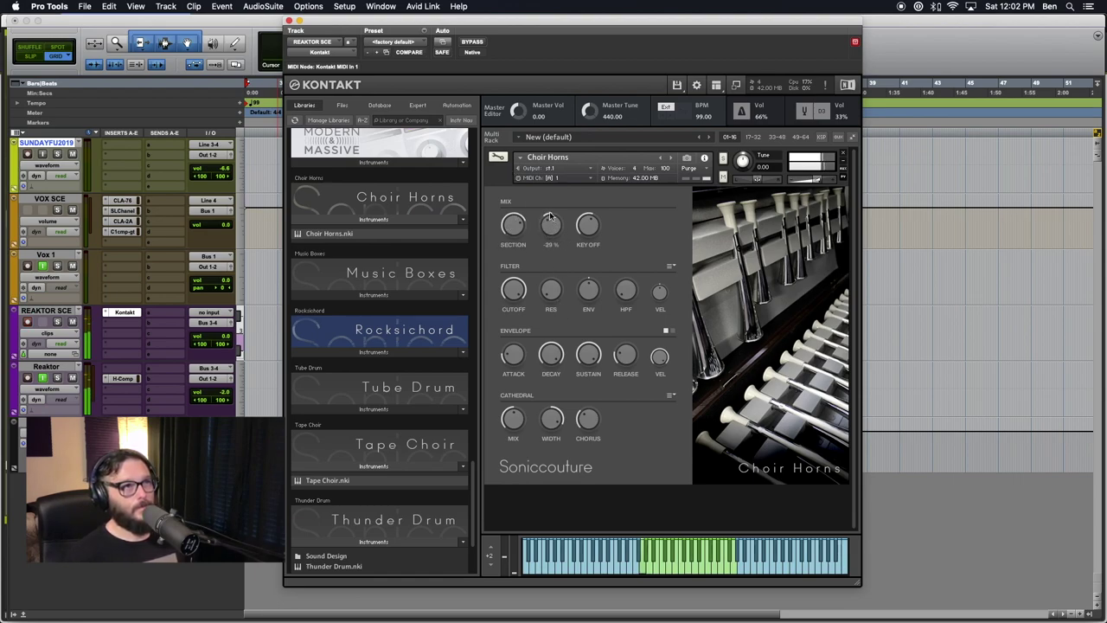
{"action": "scroll", "coordinate": [551, 224], "scroll_direction": "up", "scroll_amount": 10}
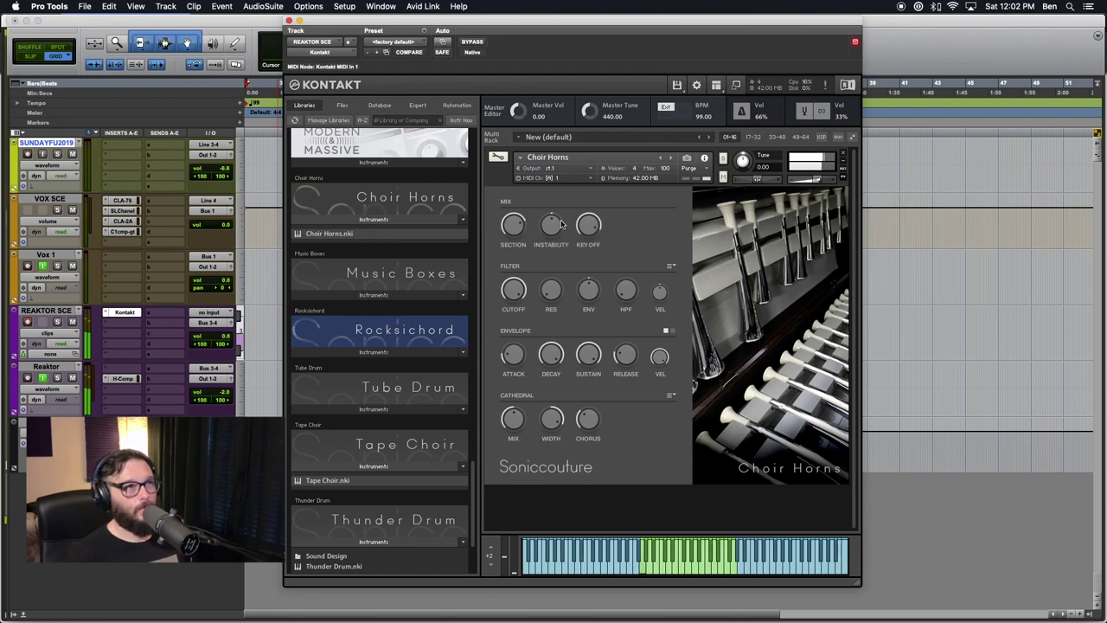
Try the Choir Horns Instability at 78 %, return it to centre, and lower the envelope Sustain to about -7 dB
{"action": "scroll", "coordinate": [556, 227], "scroll_direction": "up", "scroll_amount": 6}
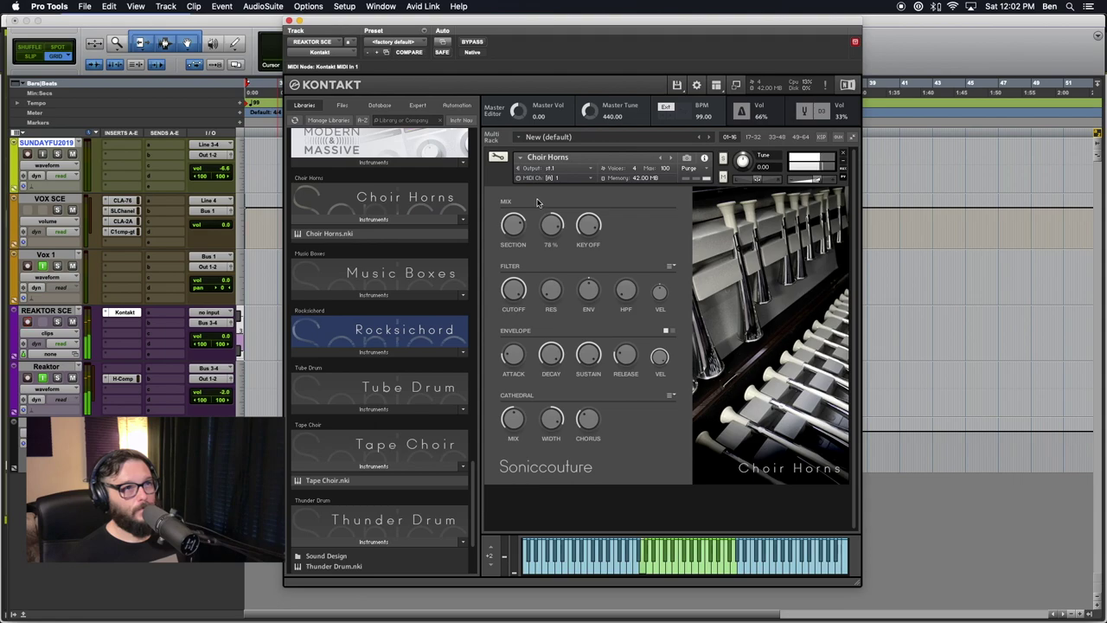
{"action": "scroll", "coordinate": [556, 227], "scroll_direction": "down", "scroll_amount": 10}
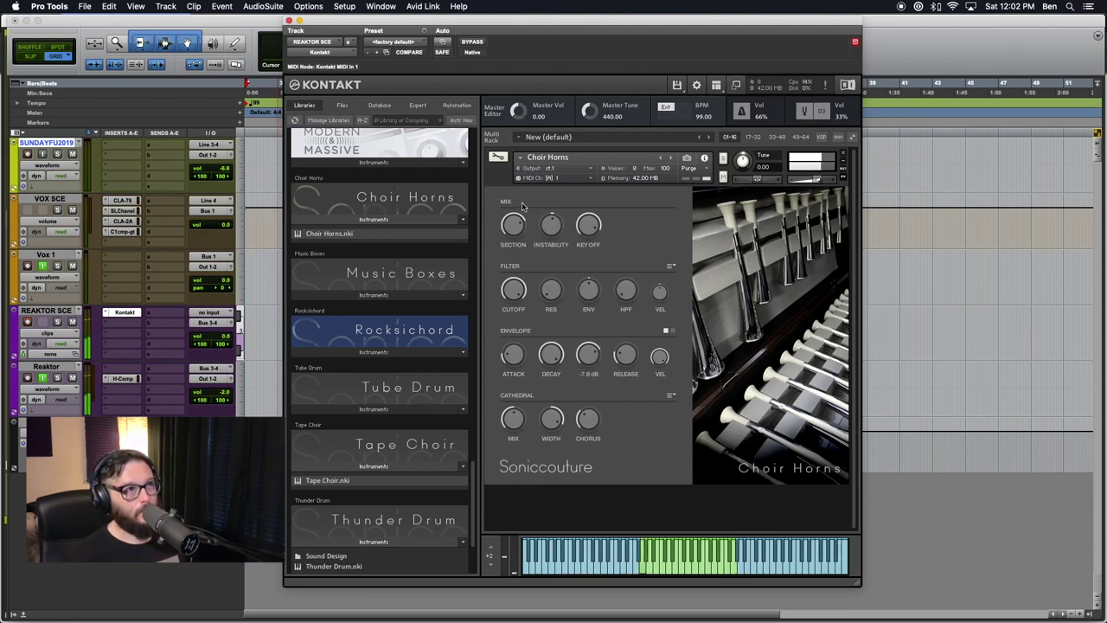
{"action": "scroll", "coordinate": [510, 241], "scroll_direction": "down", "scroll_amount": 2}
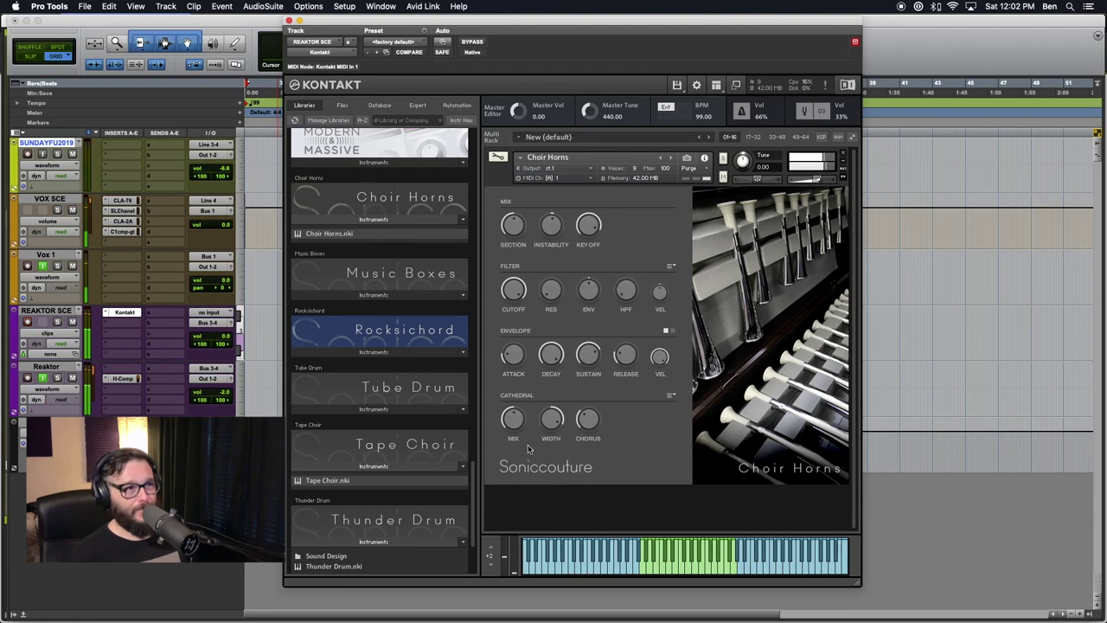
Switch the Choir Horns reverb to Pearly Gates and set its mix to about 6.5 dB
{"action": "left_click", "coordinate": [672, 396]}
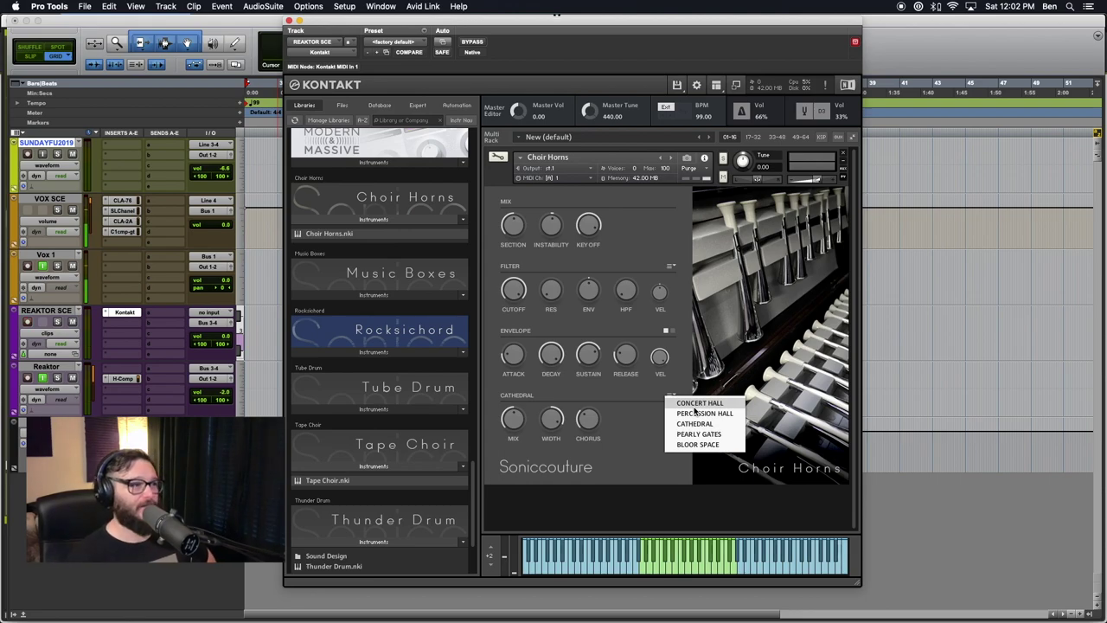
{"action": "left_click", "coordinate": [614, 456]}
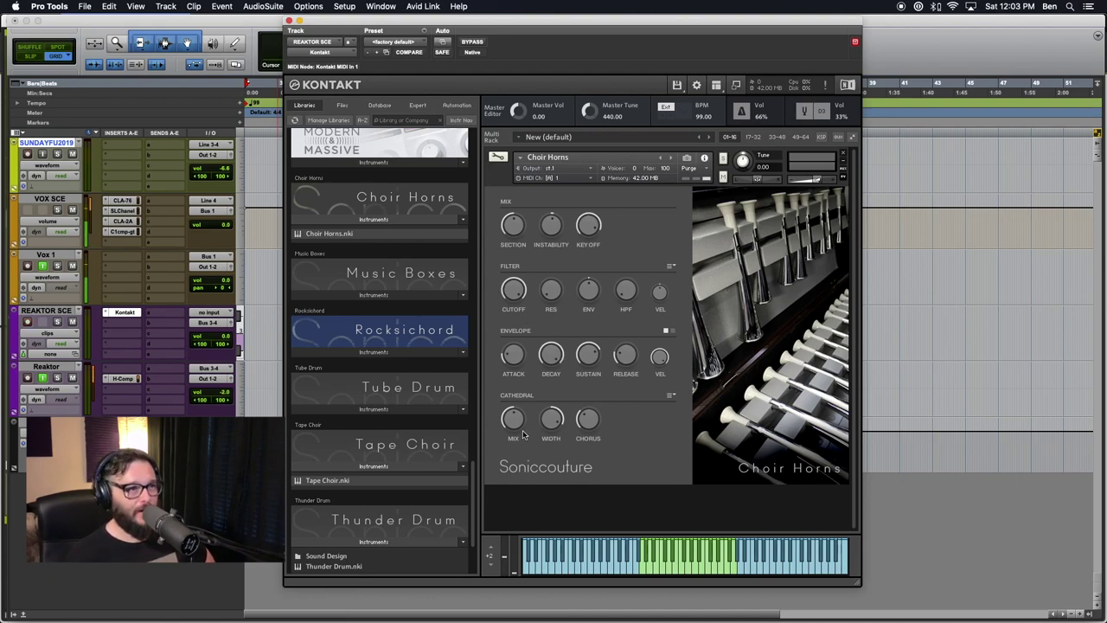
{"action": "left_click", "coordinate": [671, 397]}
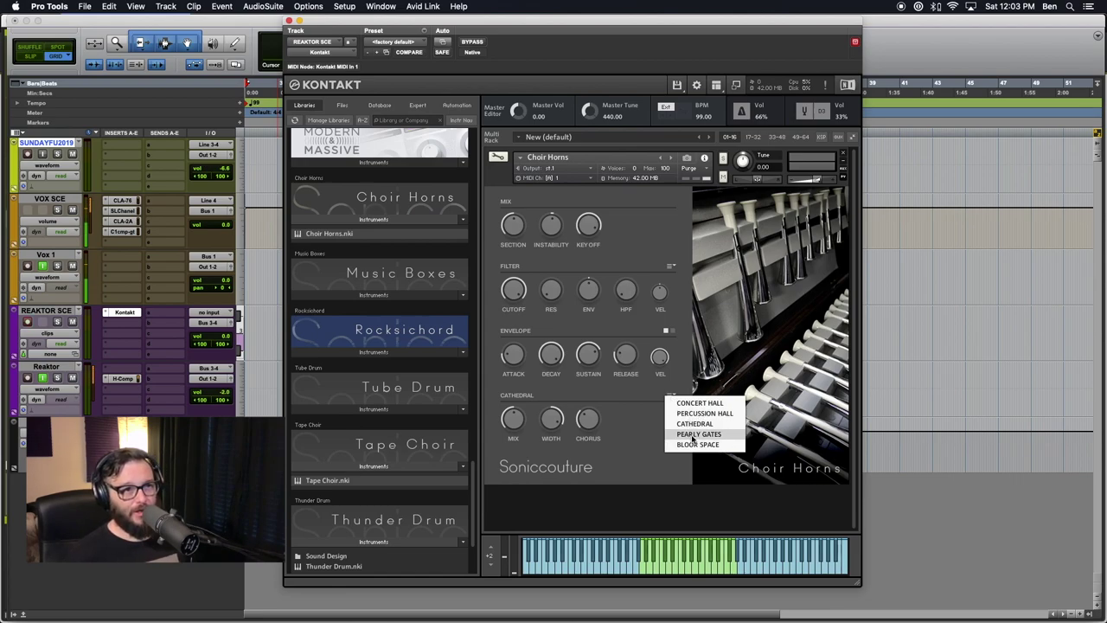
{"action": "left_click", "coordinate": [691, 435]}
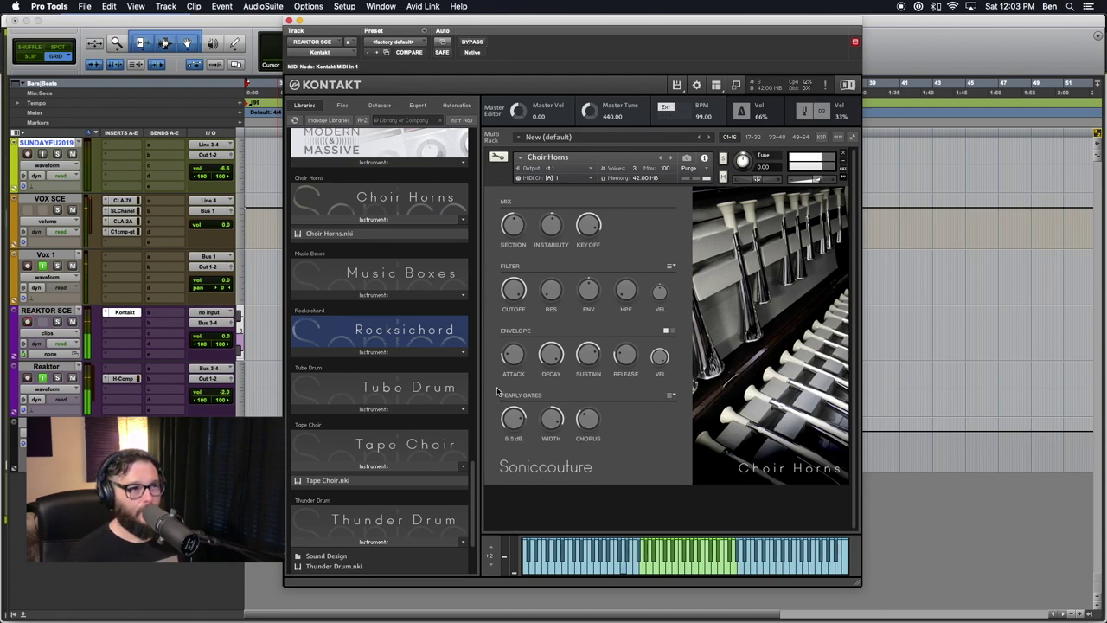
{"action": "left_click_drag", "start_coordinate": [513, 418], "coordinate": [513, 413]}
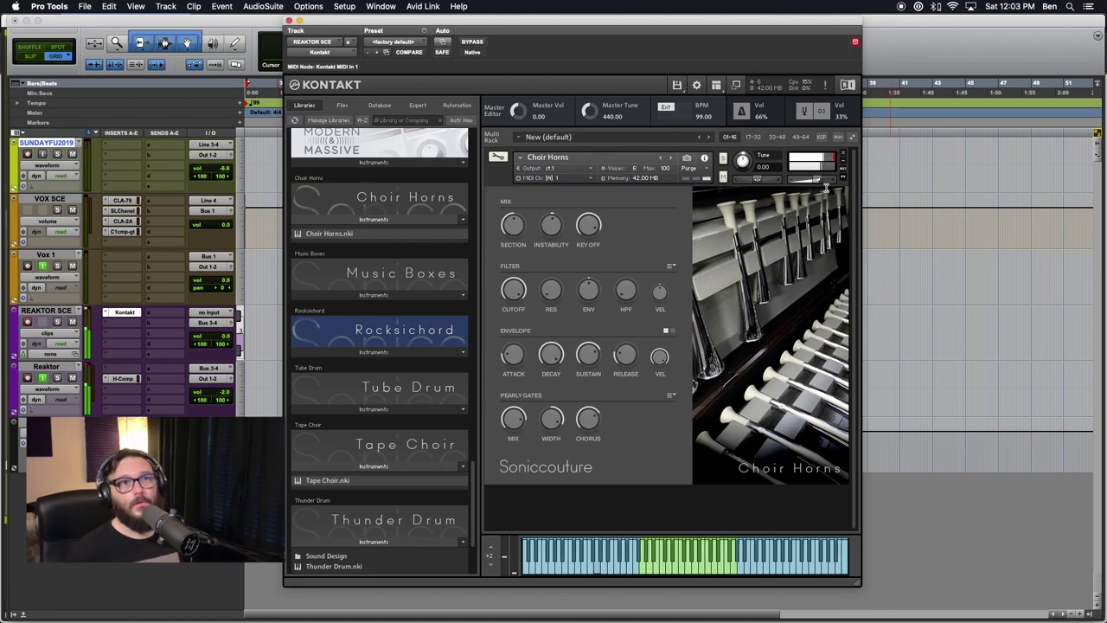
Clear the clip indicator on the Reaktor track's level meter
{"action": "mouse_move", "coordinate": [811, 180]}
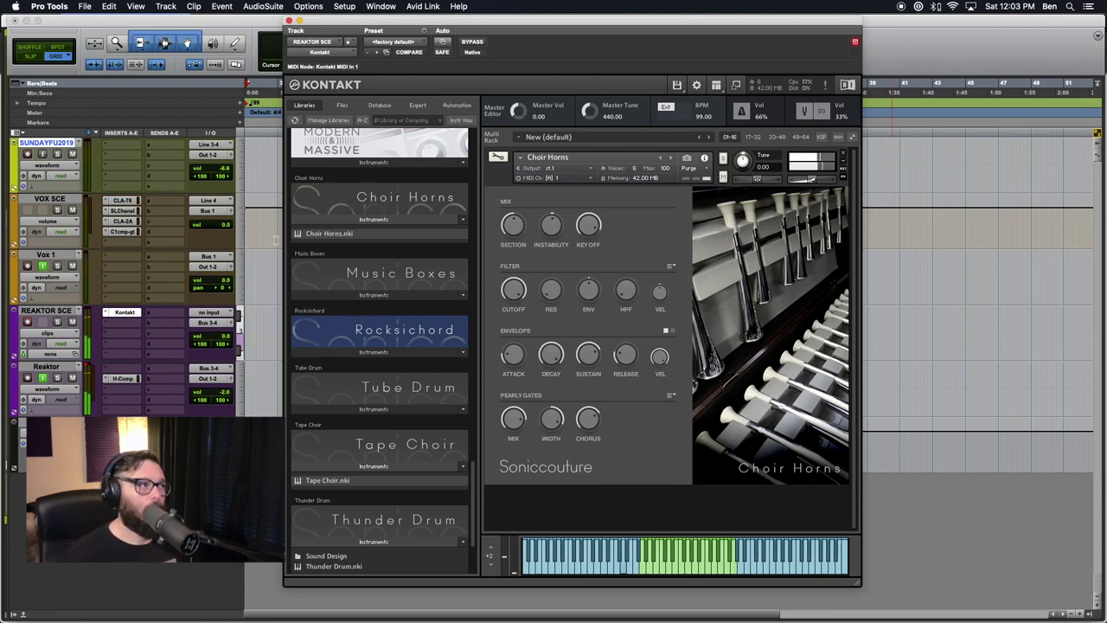
{"action": "left_click", "coordinate": [87, 369]}
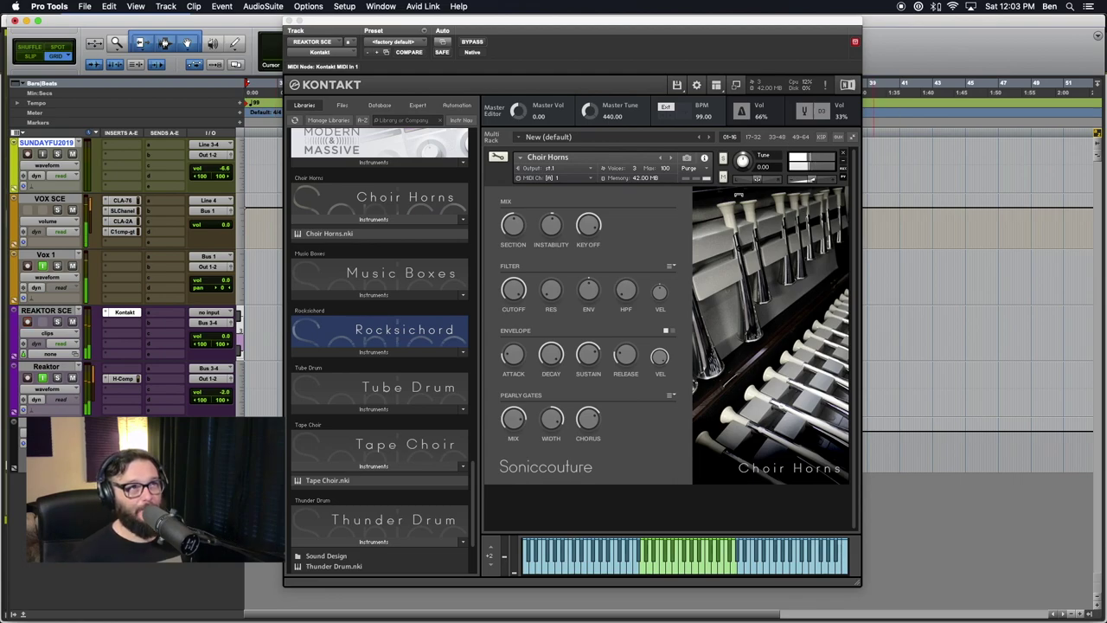
Replace Choir Horns in the rack with Music Boxes.nki, discarding the changes made to Choir Horns
{"action": "left_click", "coordinate": [343, 288]}
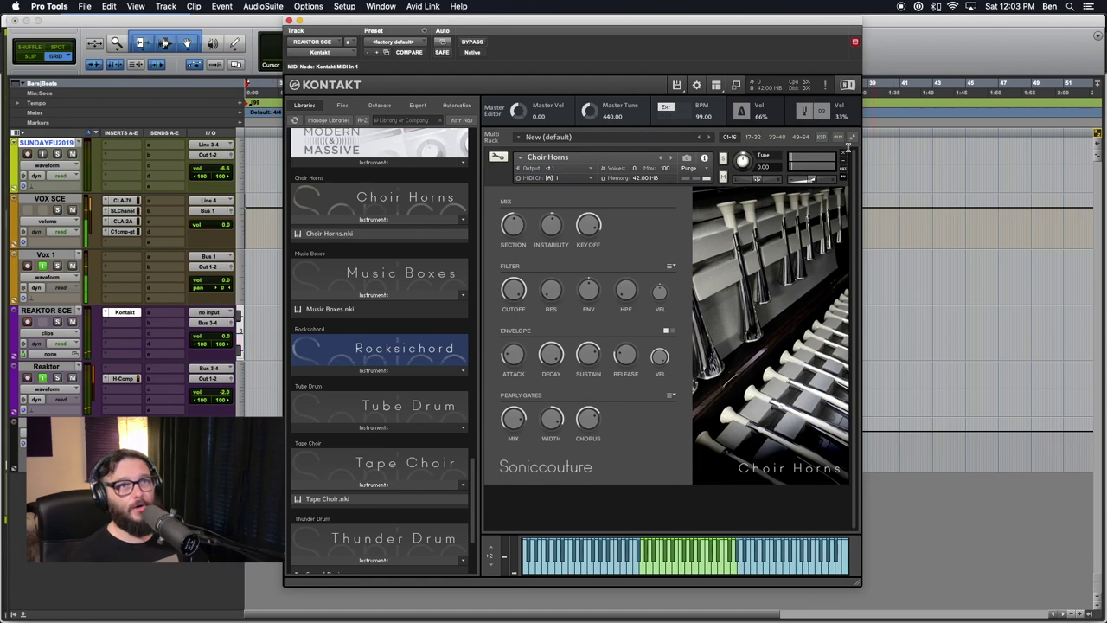
{"action": "left_click", "coordinate": [844, 155]}
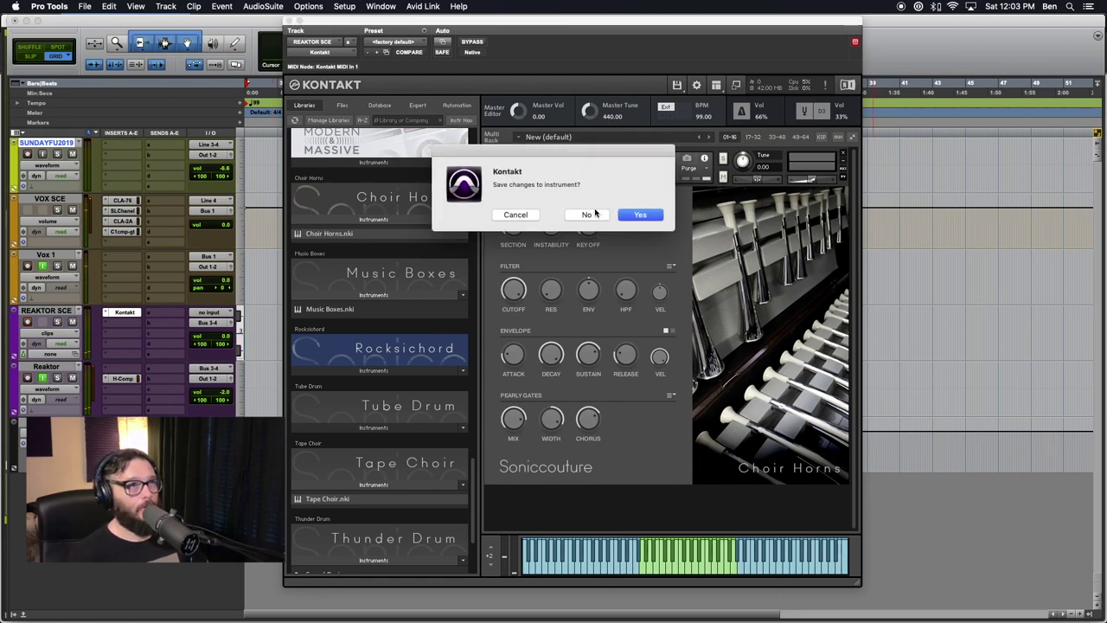
{"action": "left_click", "coordinate": [587, 215]}
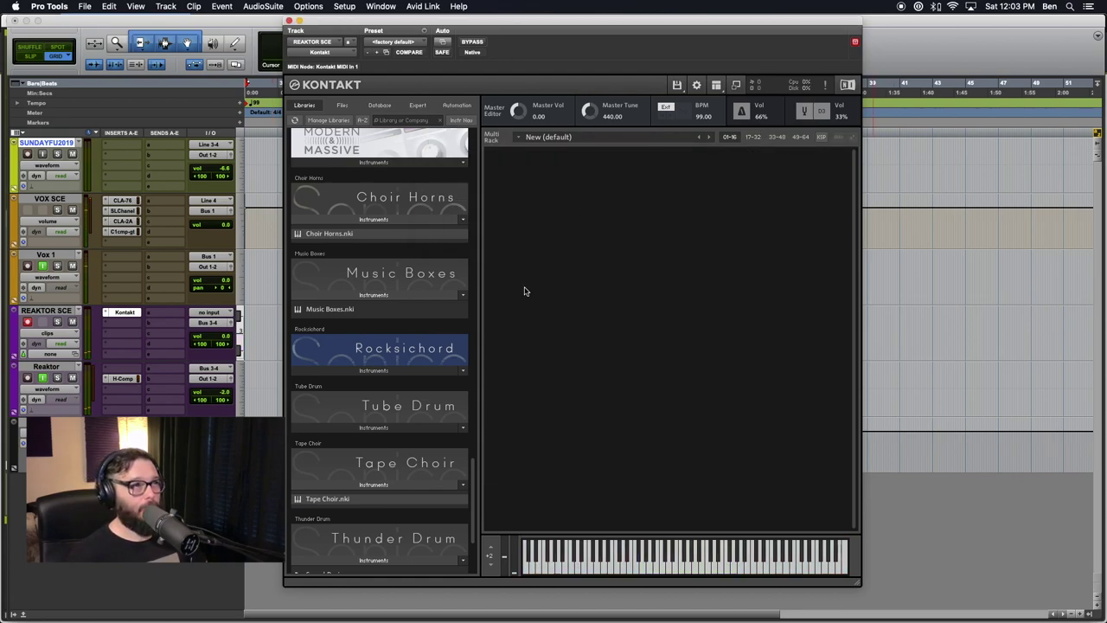
{"action": "left_click", "coordinate": [329, 310]}
{"action": "double_click", "coordinate": [330, 309]}
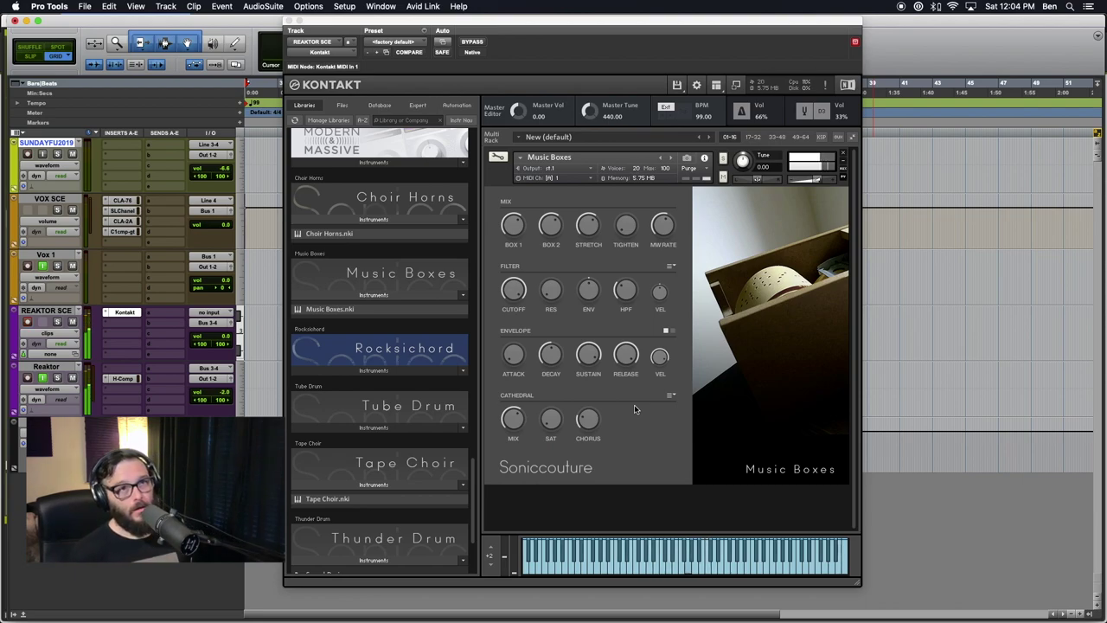
Bypass the Cathedral reverb on Music Boxes and raise its mix back up to about 19 dB
{"action": "left_click_drag", "start_coordinate": [534, 423], "coordinate": [520, 500]}
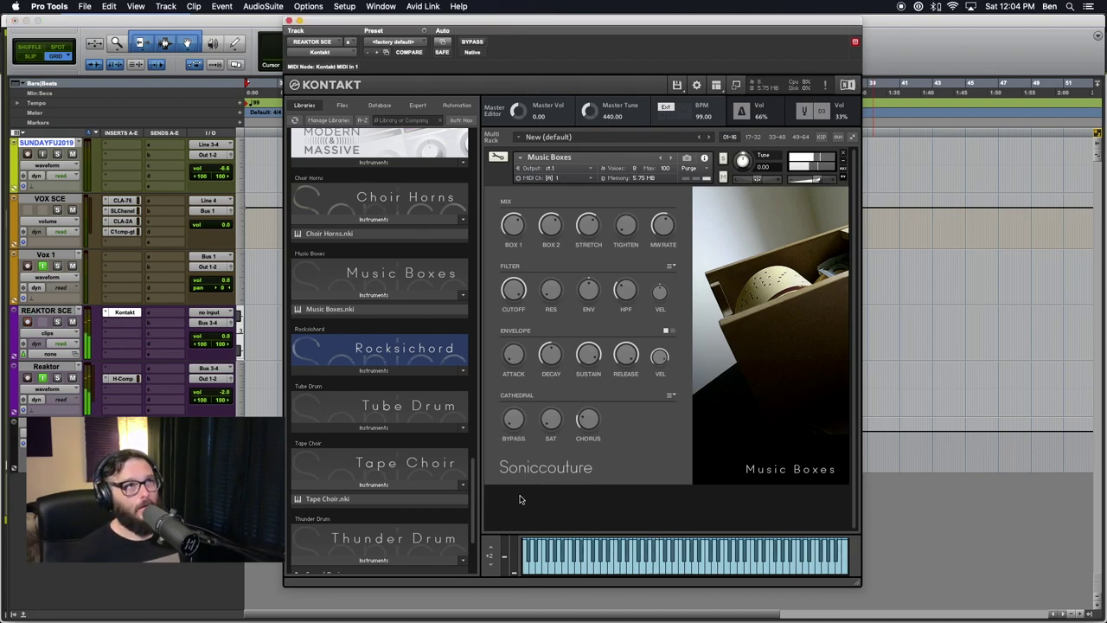
{"action": "mouse_move", "coordinate": [533, 426]}
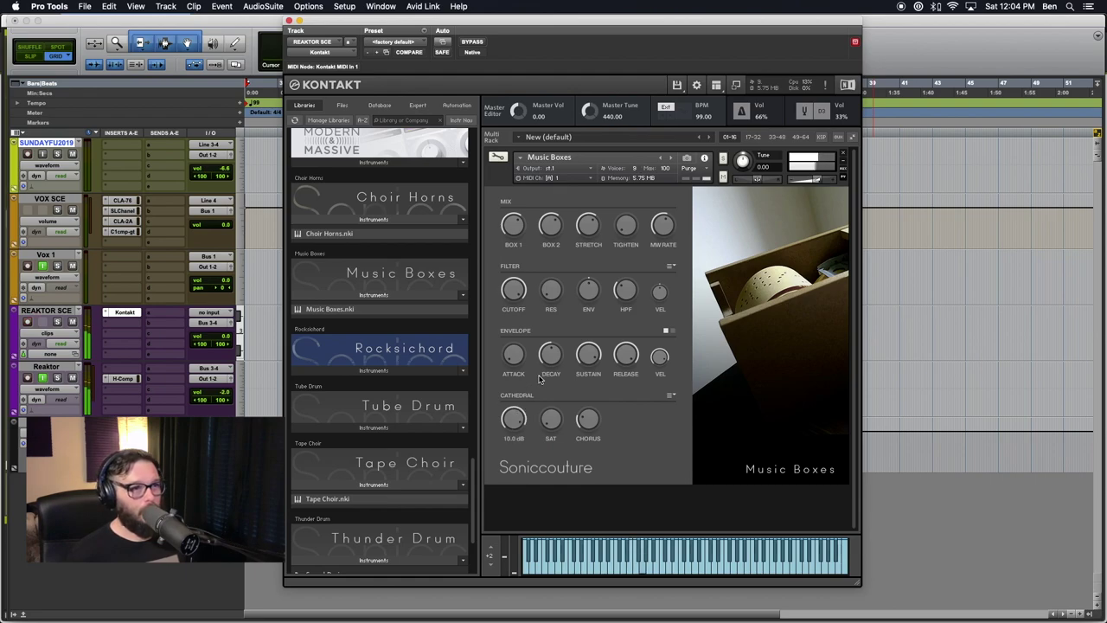
Audition the Cathedral, Percussion Hall and Bloor Space reverbs on Music Boxes
{"action": "left_click", "coordinate": [672, 396]}
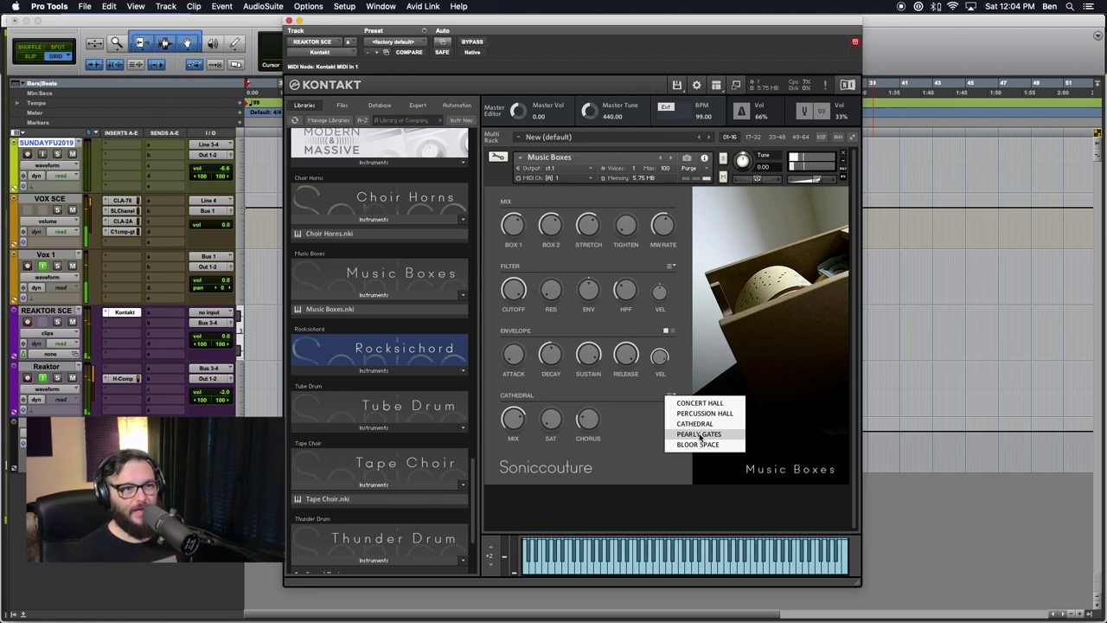
{"action": "left_click", "coordinate": [696, 424]}
{"action": "left_click", "coordinate": [672, 395]}
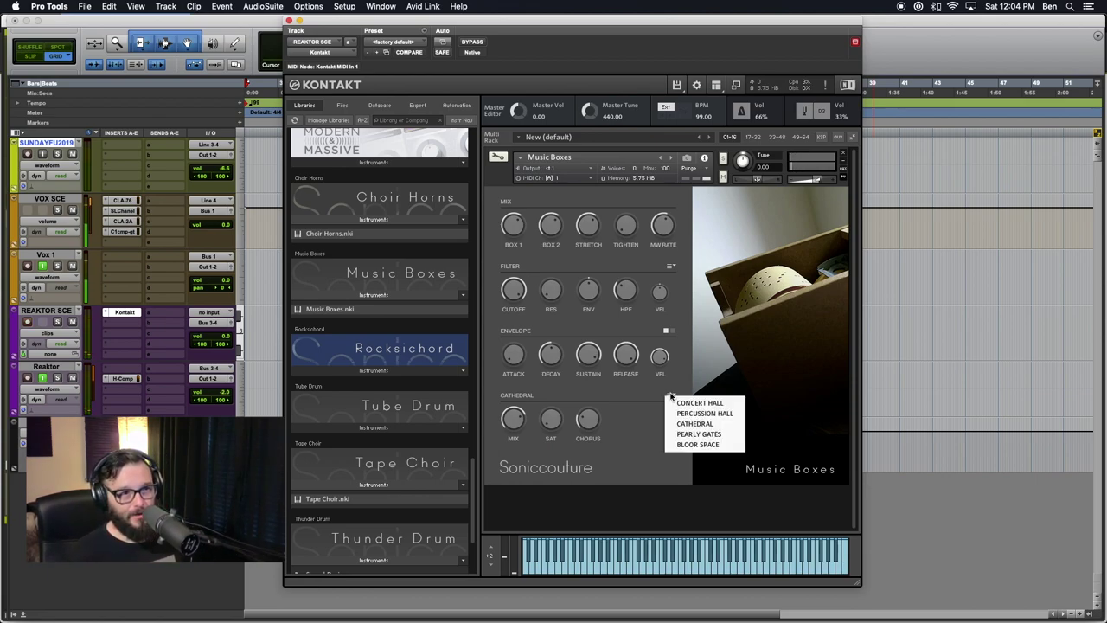
{"action": "left_click", "coordinate": [689, 414]}
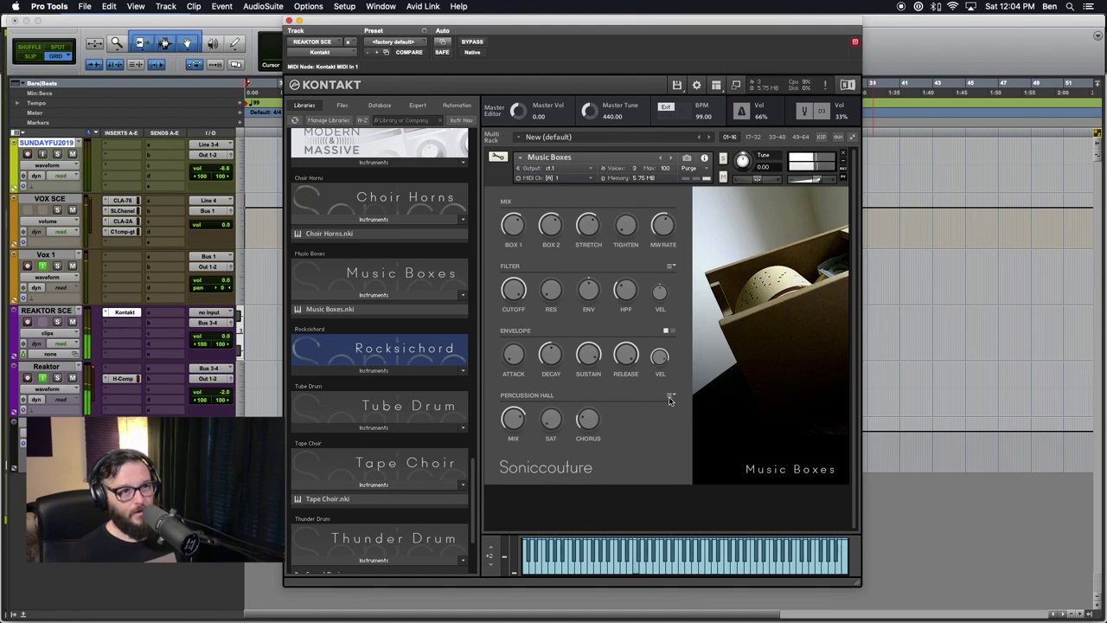
{"action": "left_click", "coordinate": [672, 395]}
{"action": "left_click", "coordinate": [680, 444]}
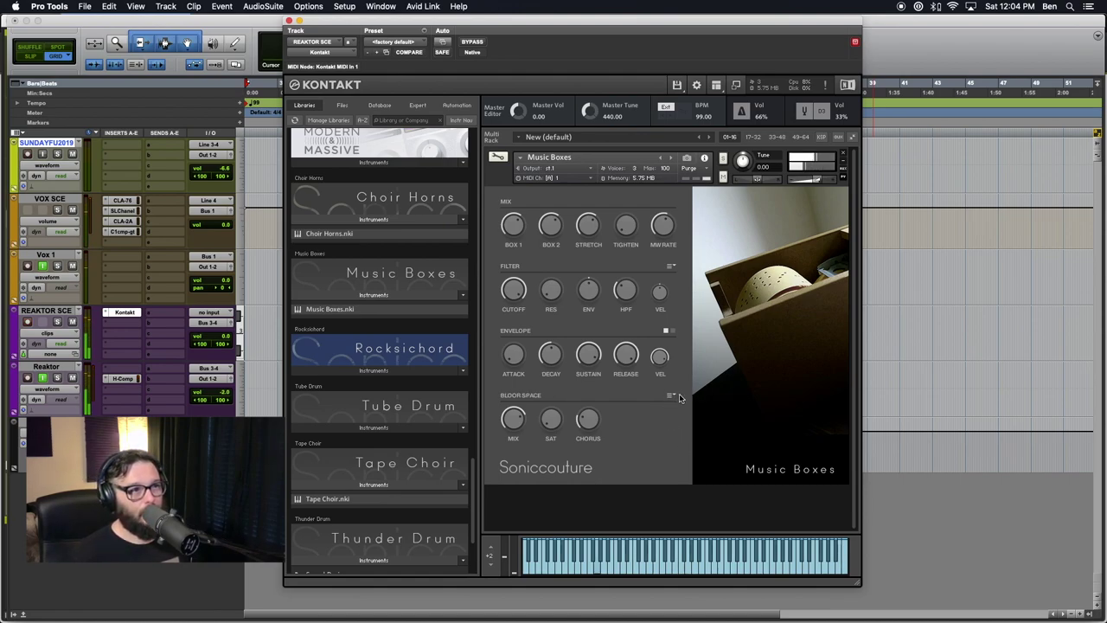
Raise the Music Boxes saturation to about 10.9 % and switch the reverb to Pearly Gates
{"action": "left_click_drag", "start_coordinate": [551, 418], "coordinate": [540, 395]}
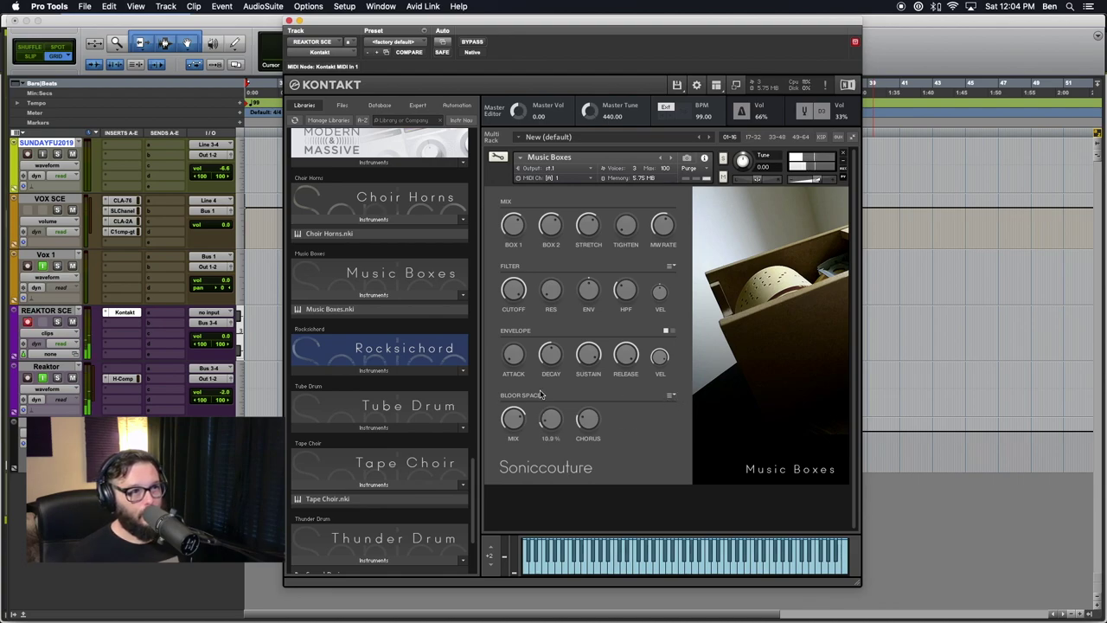
{"action": "left_click", "coordinate": [672, 396]}
{"action": "left_click", "coordinate": [701, 433]}
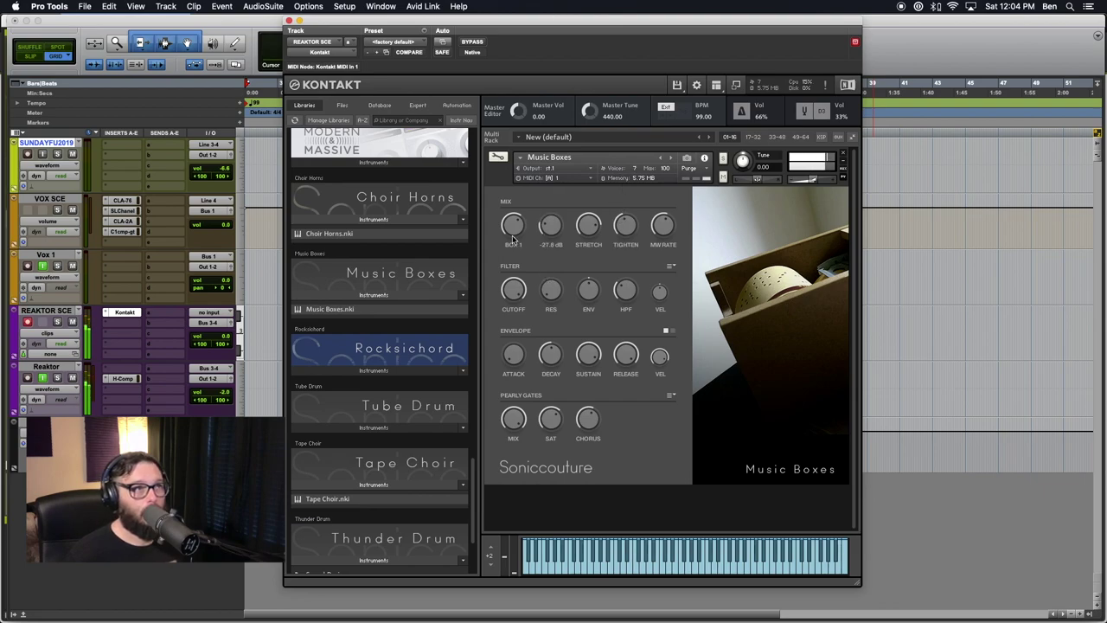
Adjust the Box 1 level on Music Boxes, and replace the instrument with Rocksichord.nki, discarding the changes
{"action": "mouse_move", "coordinate": [513, 227]}
{"action": "left_mouse_down"}
{"action": "mouse_move", "coordinate": [527, 308]}
{"action": "mouse_move", "coordinate": [509, 169]}
{"action": "mouse_move", "coordinate": [513, 233]}
{"action": "left_mouse_up"}
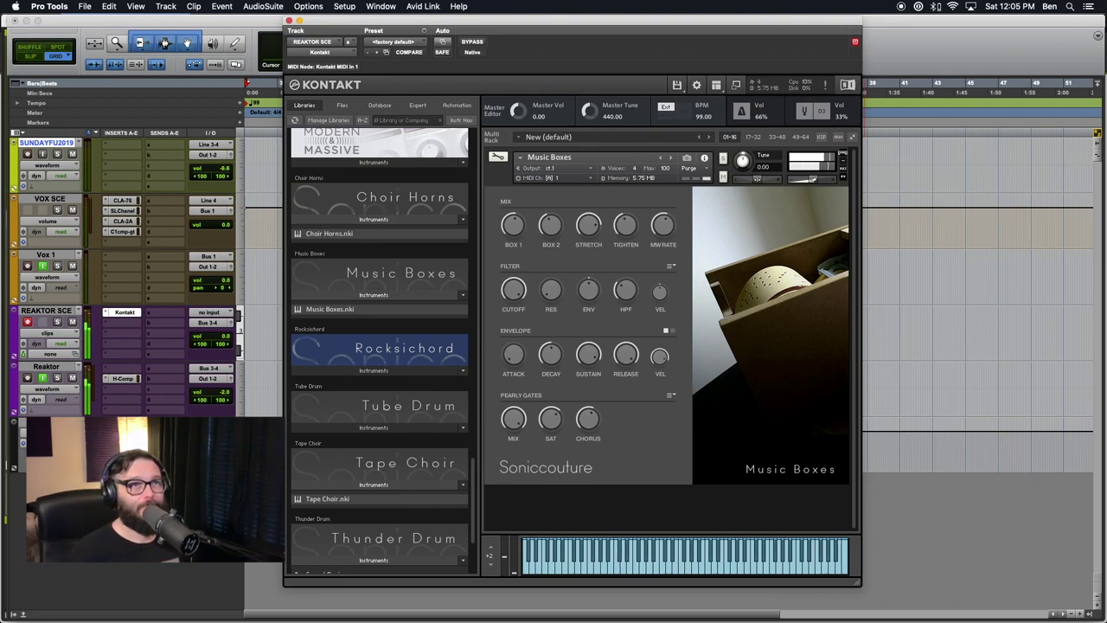
{"action": "key", "text": "Delete"}
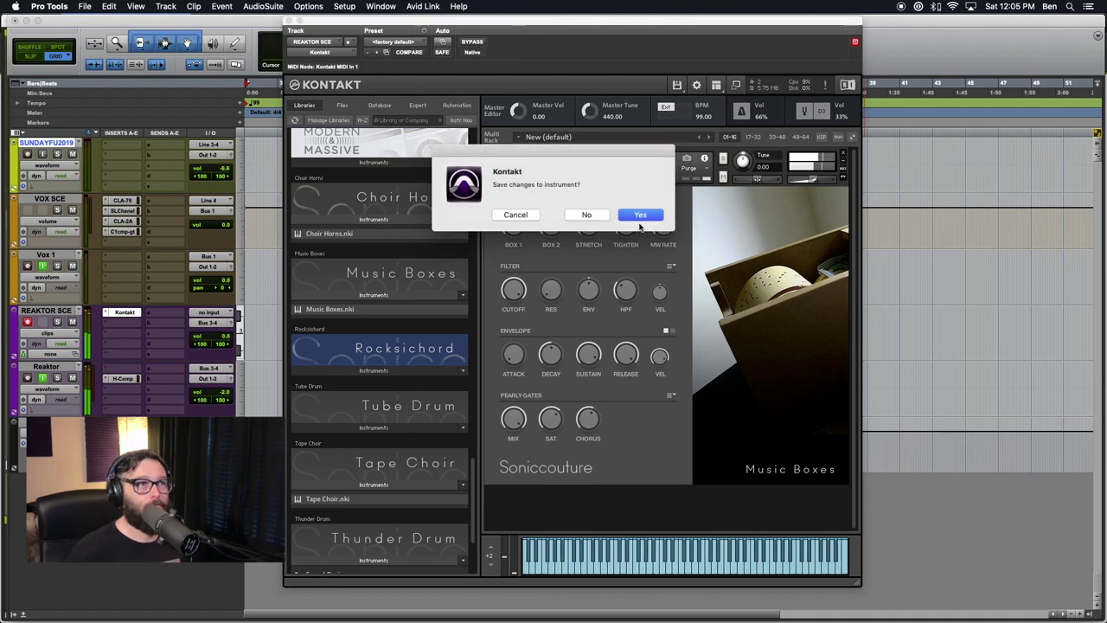
{"action": "left_click", "coordinate": [579, 215]}
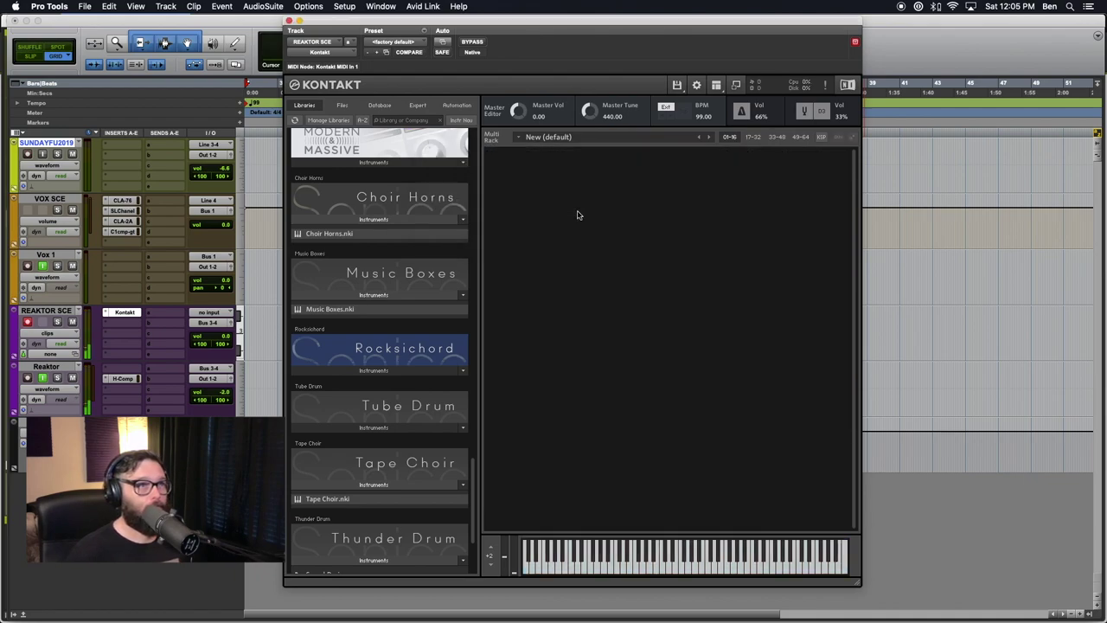
{"action": "left_click", "coordinate": [380, 370]}
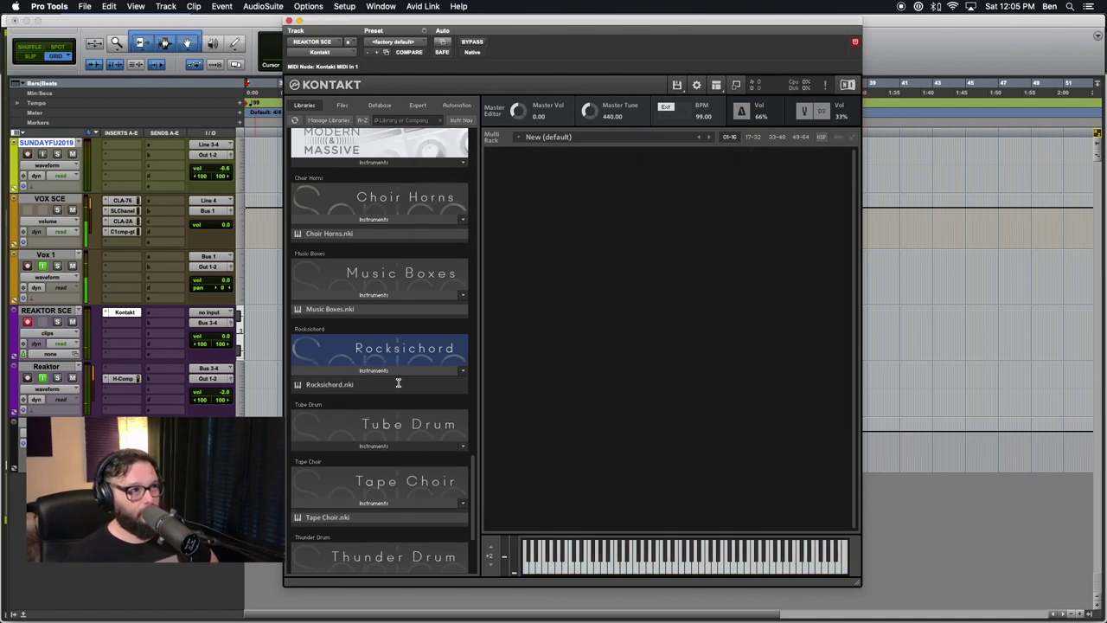
{"action": "double_click", "coordinate": [339, 385]}
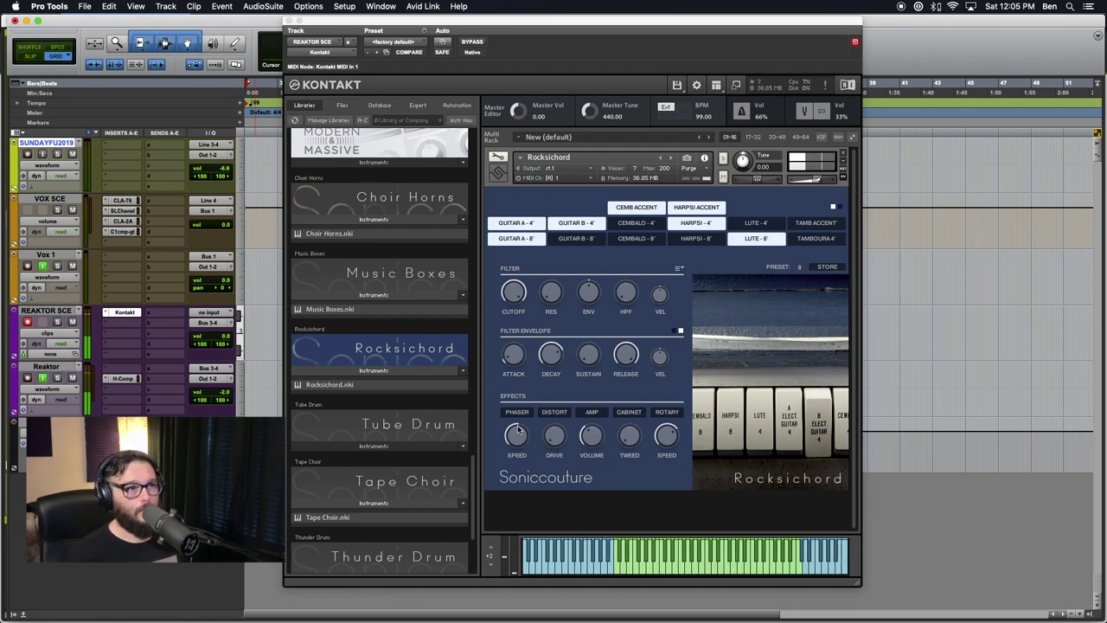
Enable the Distort, Cabinet, Phaser and Rotary effects on Rocksichord, trying Amp briefly but leaving it off
{"action": "left_click", "coordinate": [554, 412]}
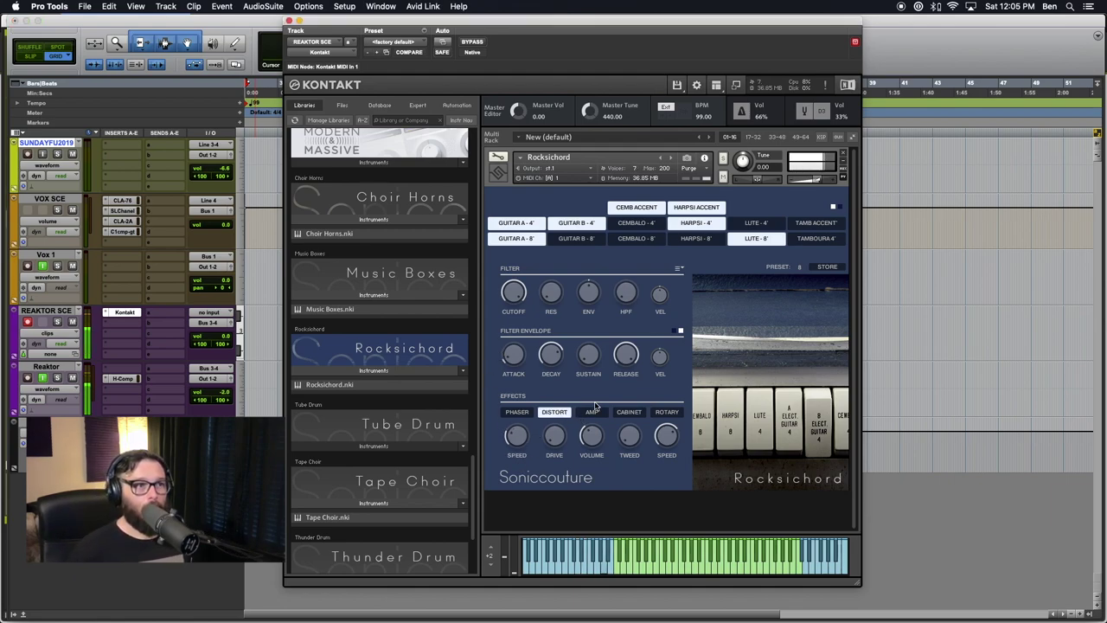
{"action": "left_click", "coordinate": [592, 413]}
{"action": "left_click", "coordinate": [620, 413]}
{"action": "left_click", "coordinate": [593, 413]}
{"action": "left_click", "coordinate": [520, 413]}
{"action": "left_click", "coordinate": [667, 411]}
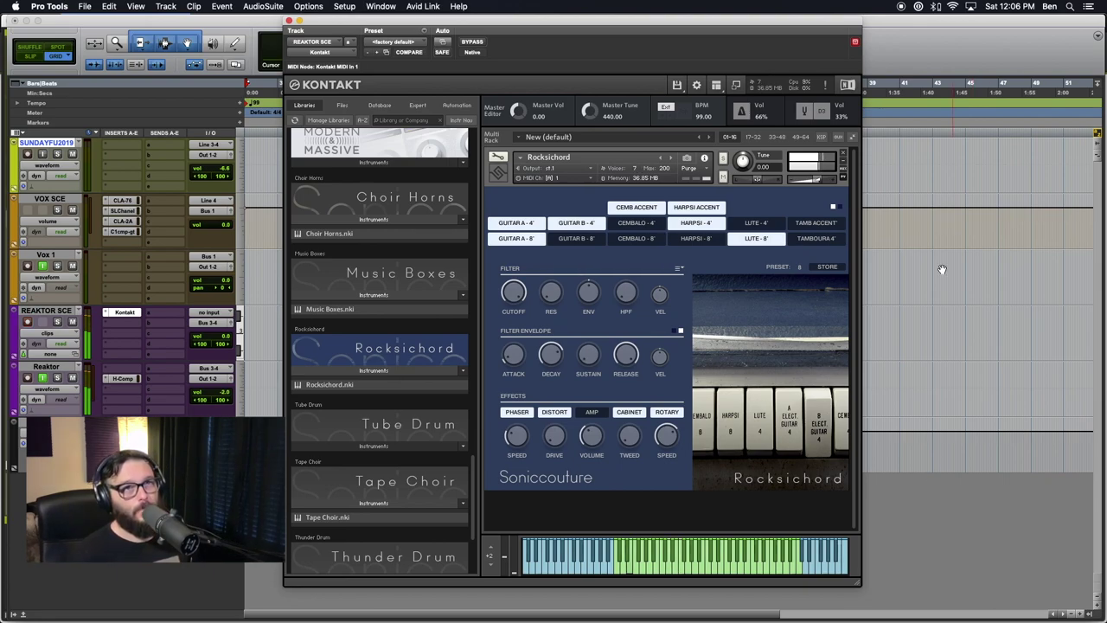
Enable the Tamb Accent stop, try Tamboura 4' briefly before switching it off, and nudge the filter cutoff up
{"action": "left_click", "coordinate": [832, 222]}
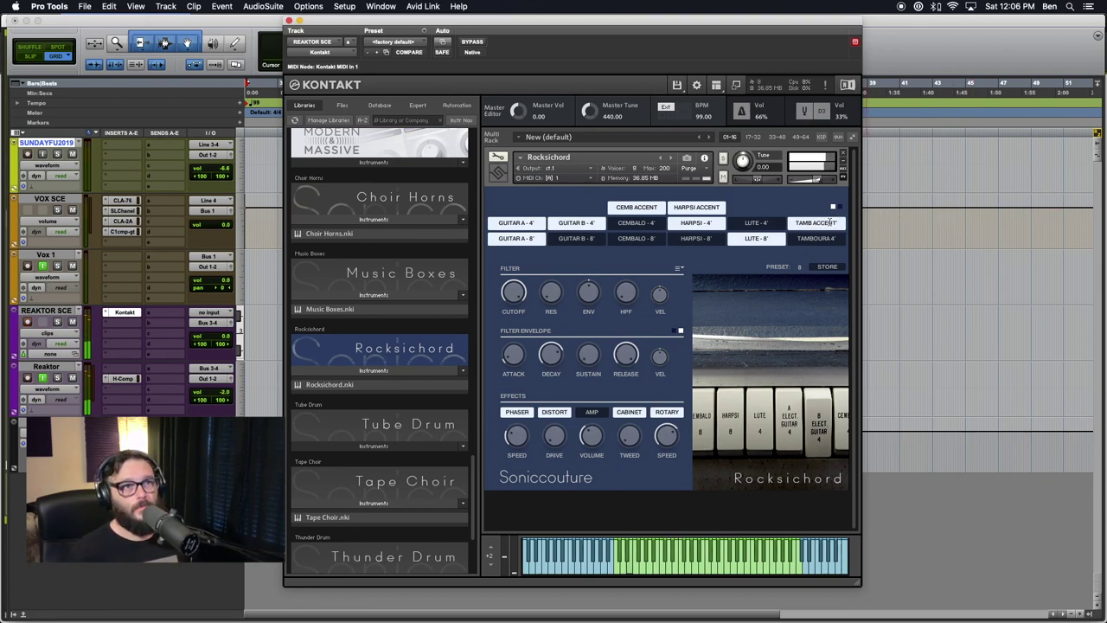
{"action": "left_click", "coordinate": [813, 241]}
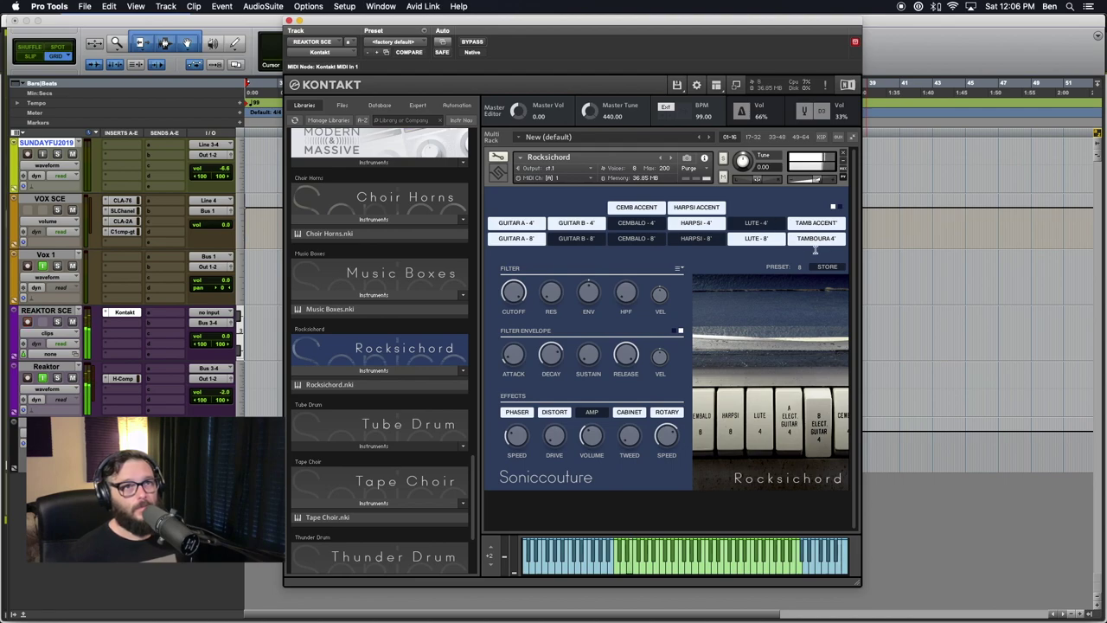
{"action": "left_click", "coordinate": [816, 239]}
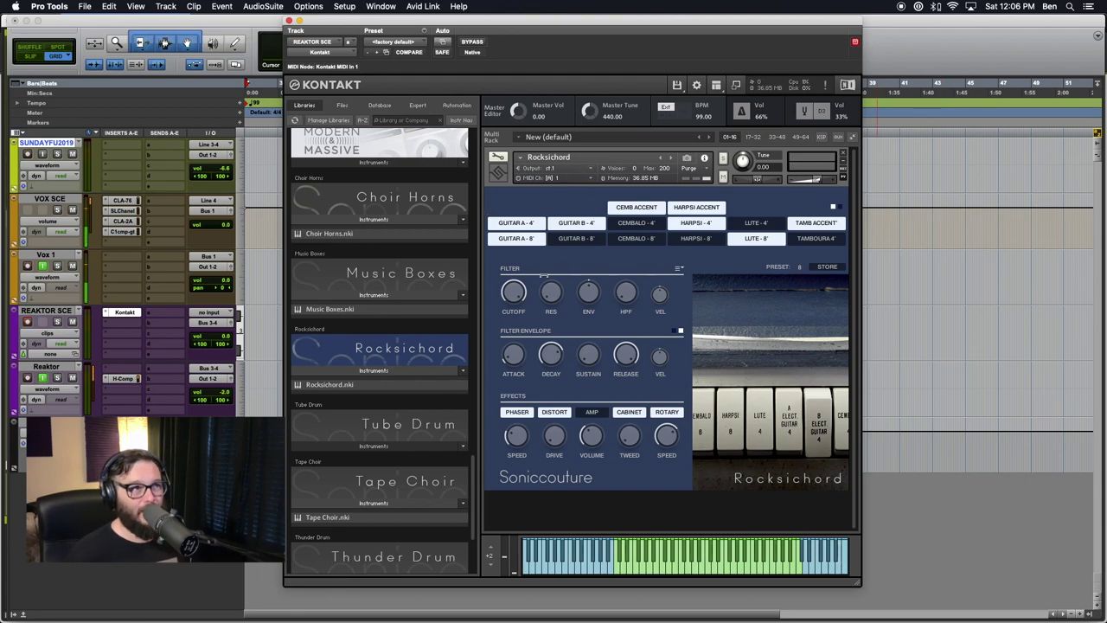
{"action": "left_click_drag", "start_coordinate": [512, 287], "coordinate": [512, 280]}
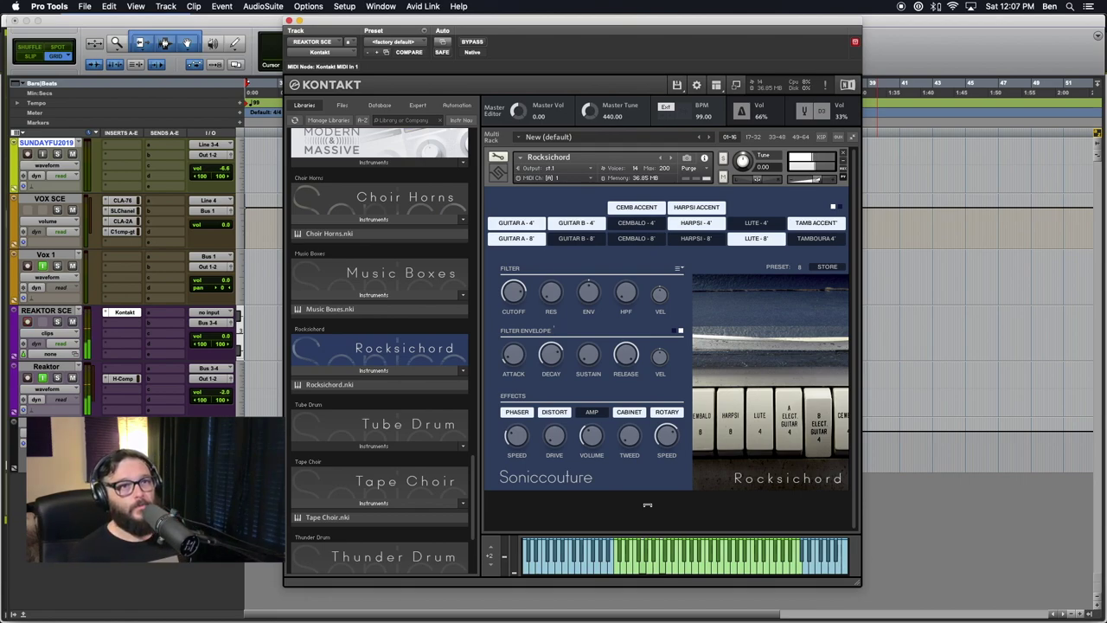
Show the Rocksichord stop level sliders, raise the Tamb Accent level, and return to the stop switches
{"action": "left_click", "coordinate": [835, 207]}
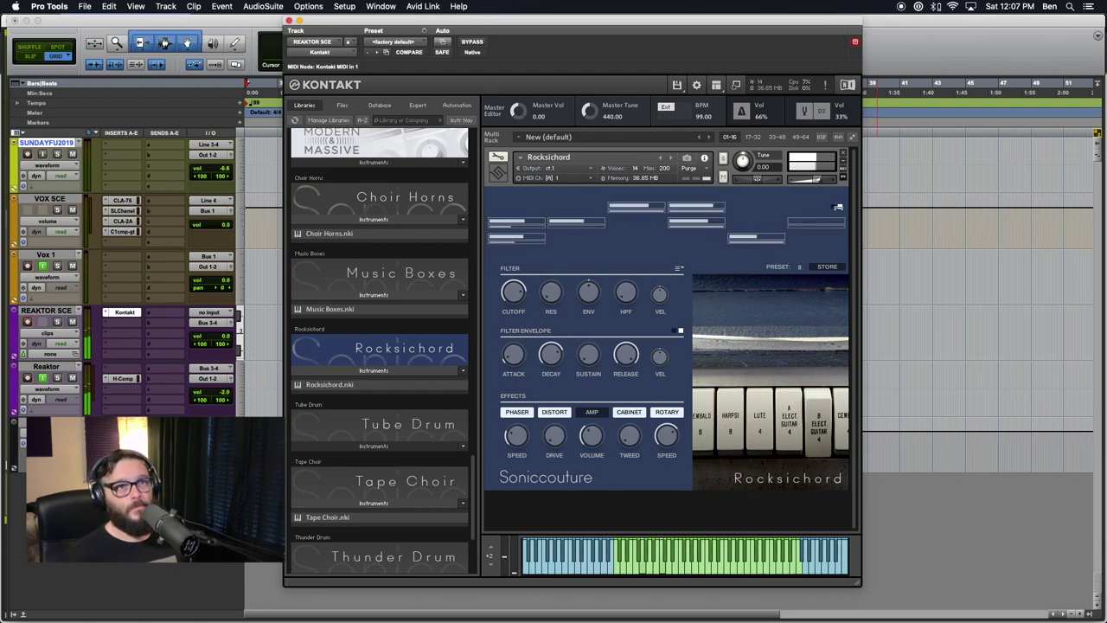
{"action": "left_click", "coordinate": [836, 206]}
{"action": "left_click", "coordinate": [840, 208]}
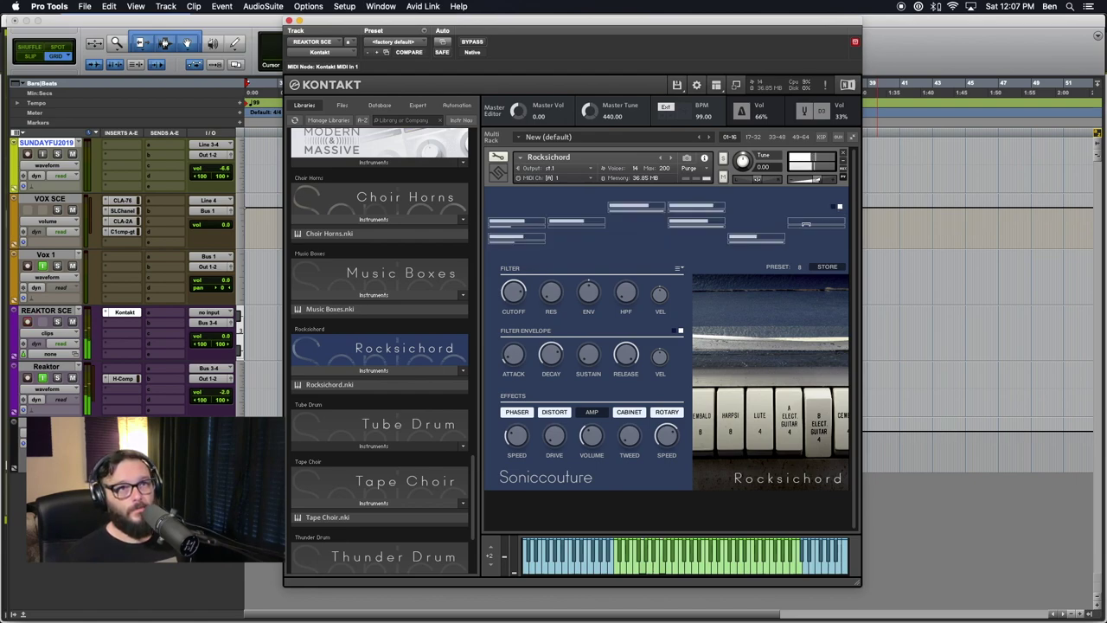
{"action": "left_click_drag", "start_coordinate": [826, 219], "coordinate": [854, 215]}
{"action": "left_click", "coordinate": [835, 207]}
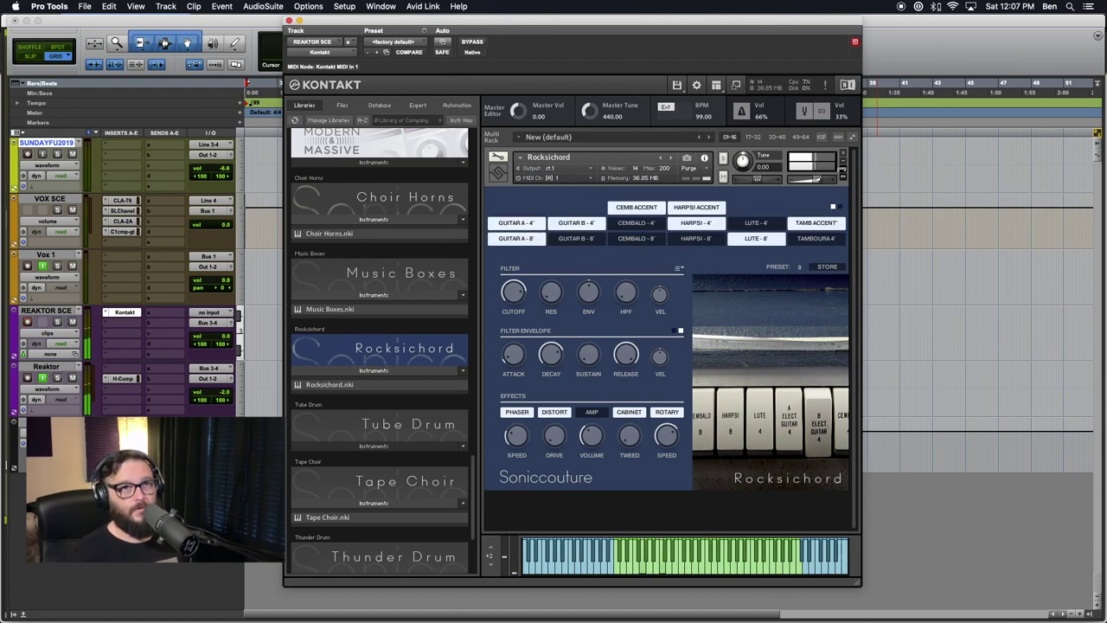
Replace Rocksichord in the rack with Tube Drum.nki, discarding the changes made to Rocksichord
{"action": "left_click", "coordinate": [844, 154]}
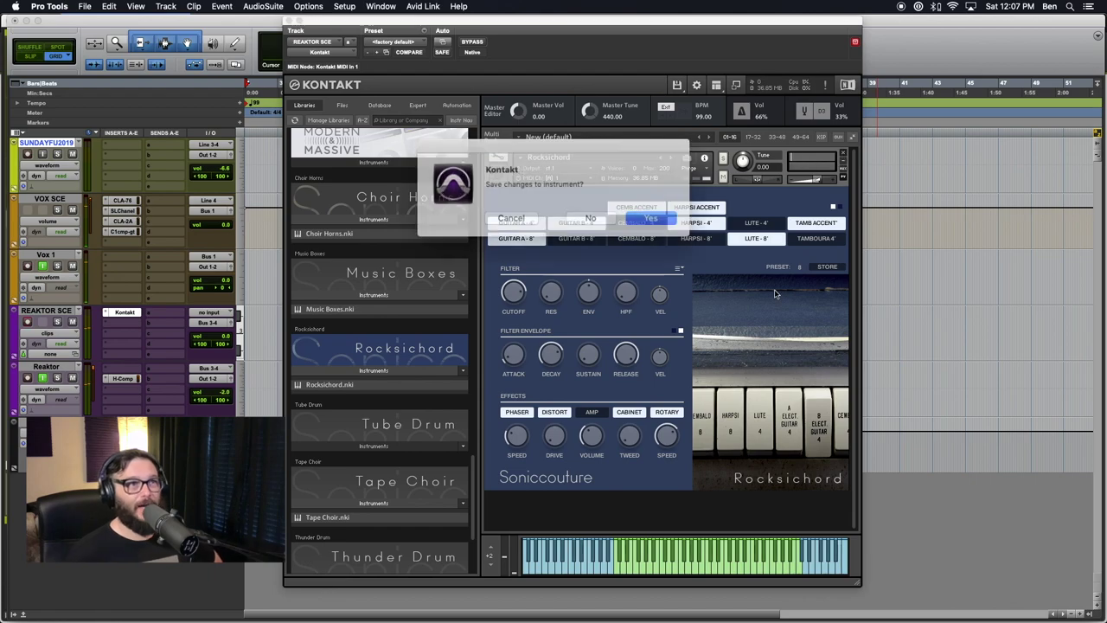
{"action": "left_click", "coordinate": [595, 220]}
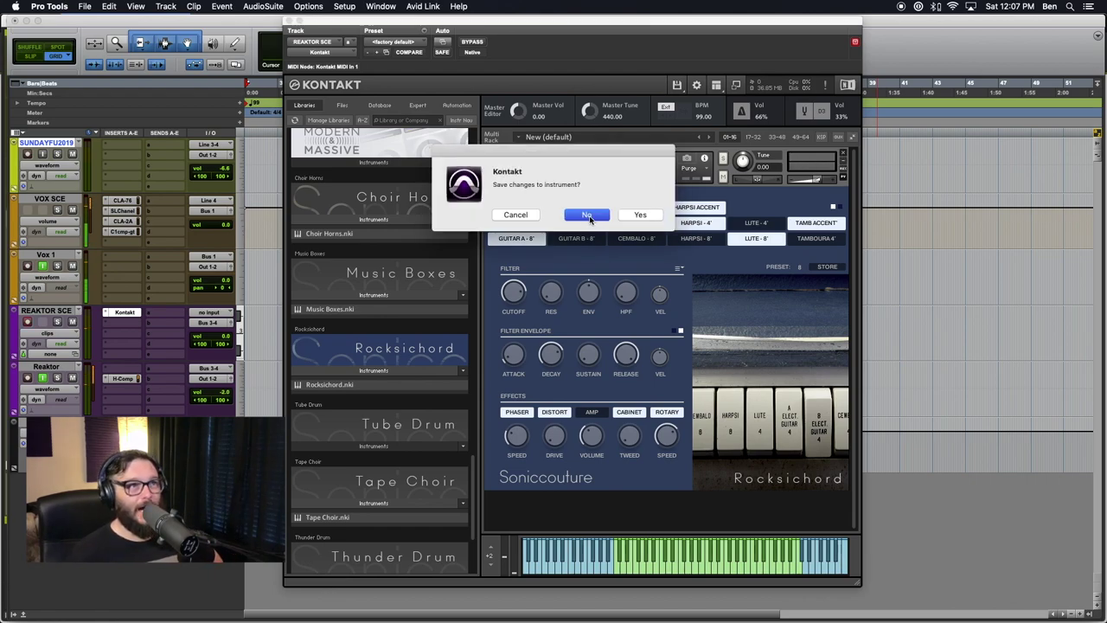
{"action": "scroll", "coordinate": [381, 449], "scroll_direction": "down", "scroll_amount": 5}
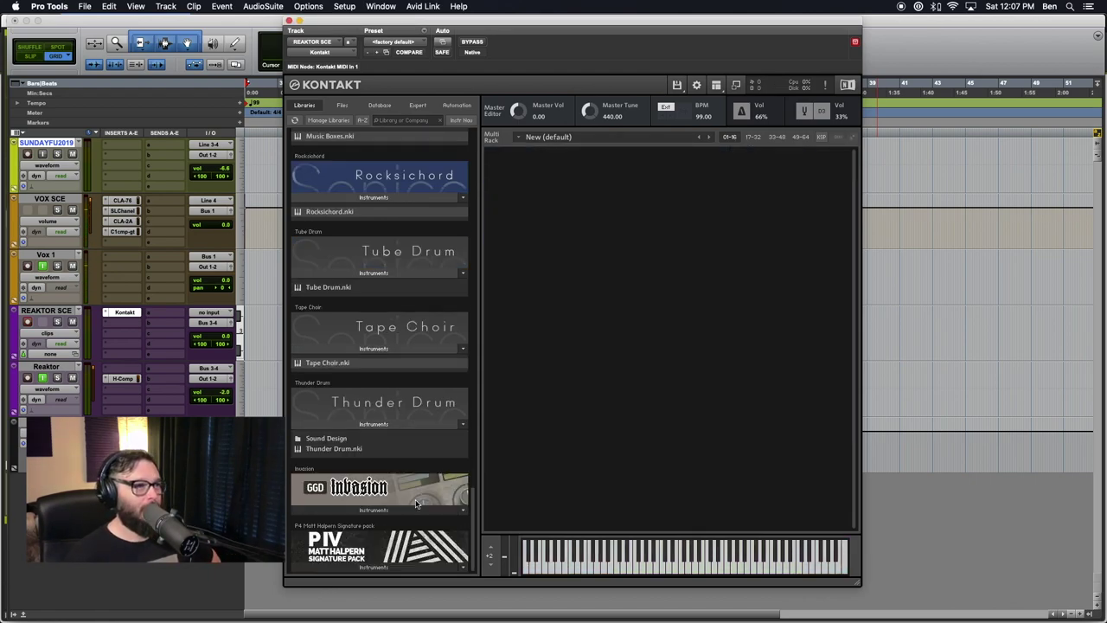
{"action": "scroll", "coordinate": [397, 399], "scroll_direction": "up", "scroll_amount": 1}
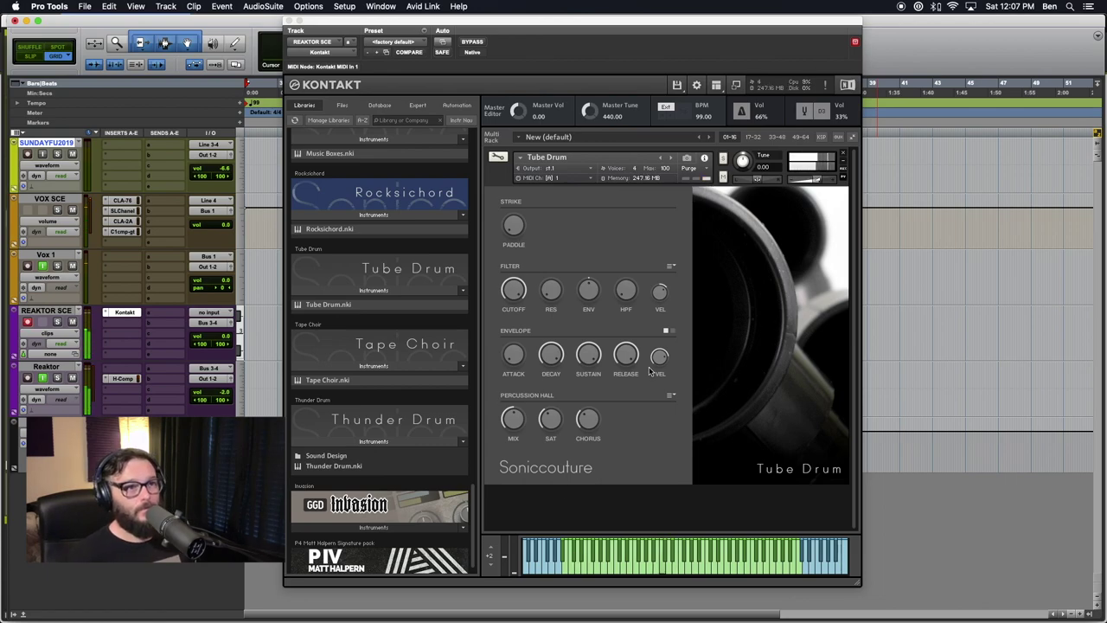
Browse the Tube Drum reverb presets and try the Long Spring reverb
{"action": "left_click", "coordinate": [671, 395]}
{"action": "left_click", "coordinate": [672, 398]}
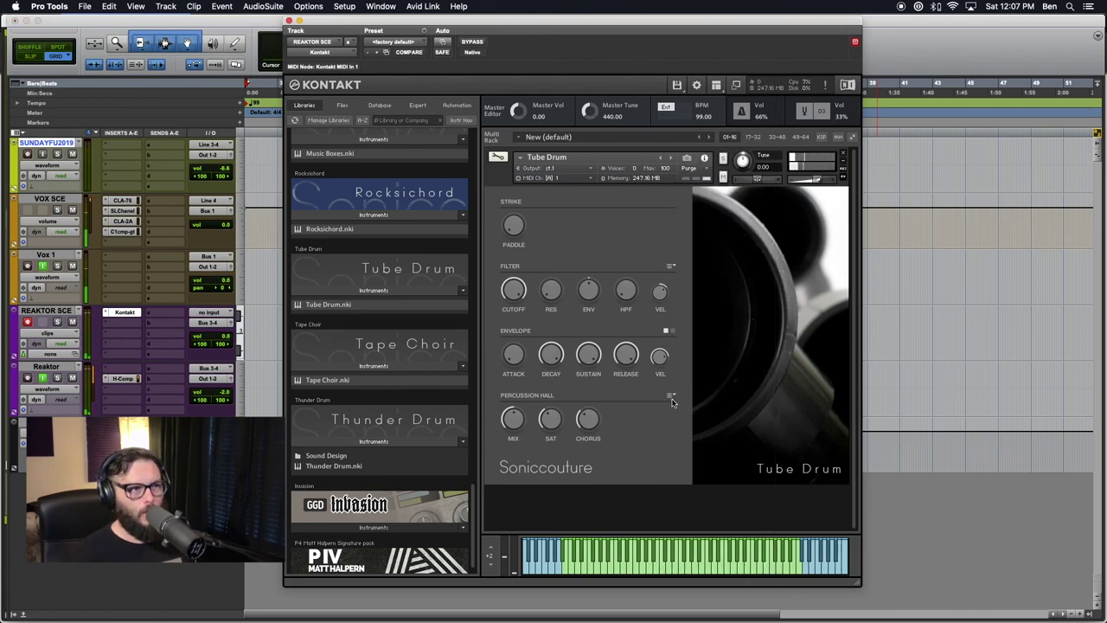
{"action": "left_click", "coordinate": [680, 398]}
{"action": "scroll", "coordinate": [692, 391], "scroll_direction": "down", "scroll_amount": 3}
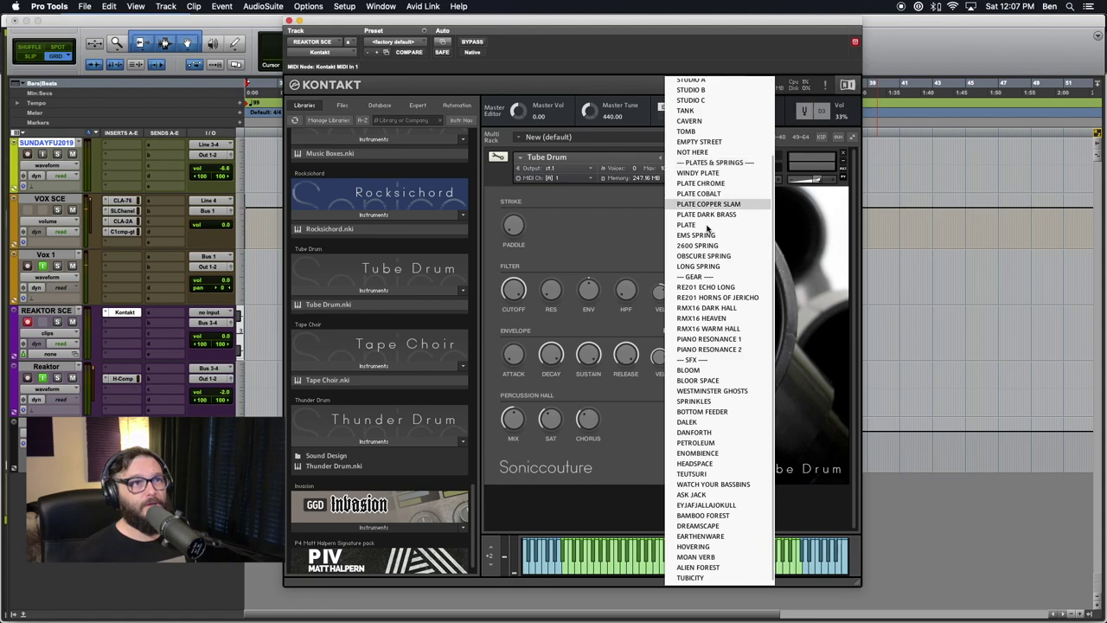
{"action": "scroll", "coordinate": [707, 252], "scroll_direction": "up", "scroll_amount": 3}
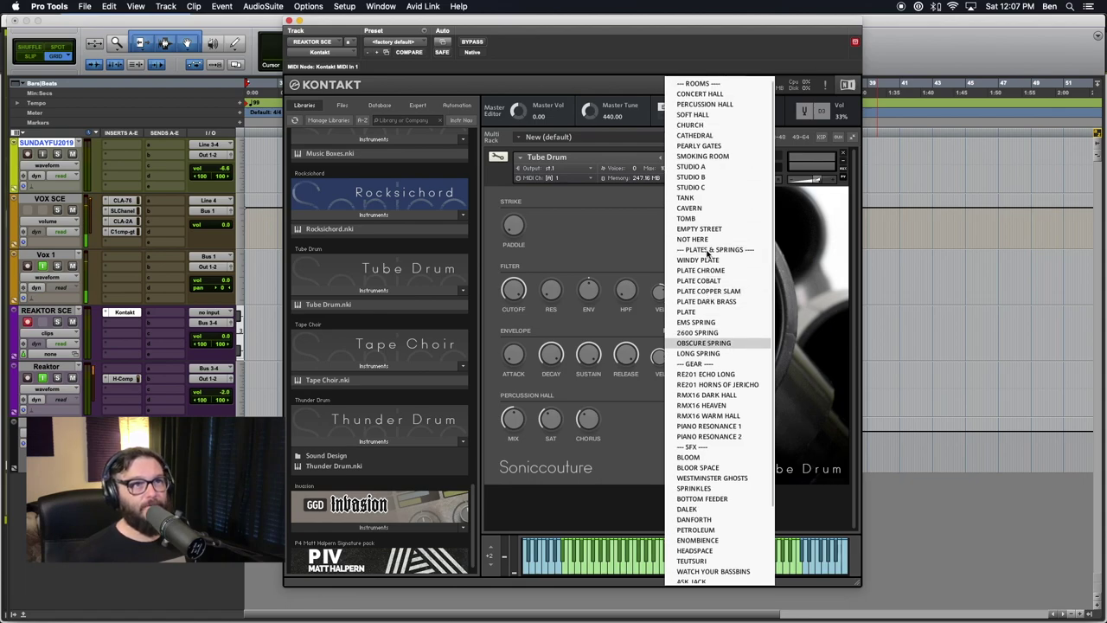
{"action": "left_click", "coordinate": [700, 355]}
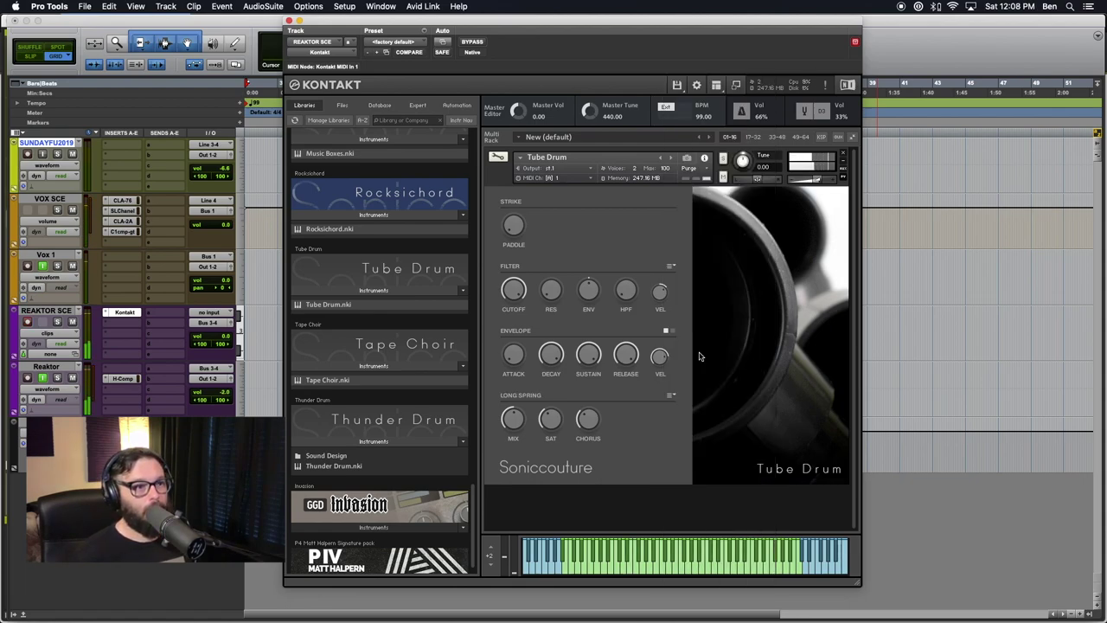
Audition the Headspace and Eyjafjallajokull SFX reverbs on Tube Drum
{"action": "left_click", "coordinate": [670, 395]}
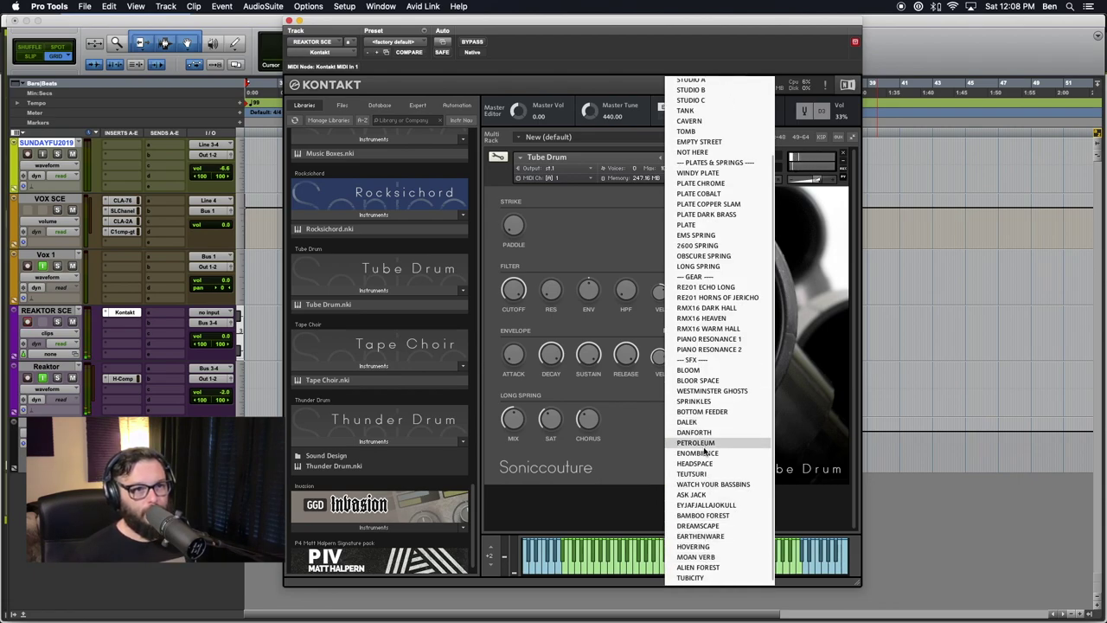
{"action": "left_click", "coordinate": [692, 463]}
{"action": "left_click", "coordinate": [670, 395]}
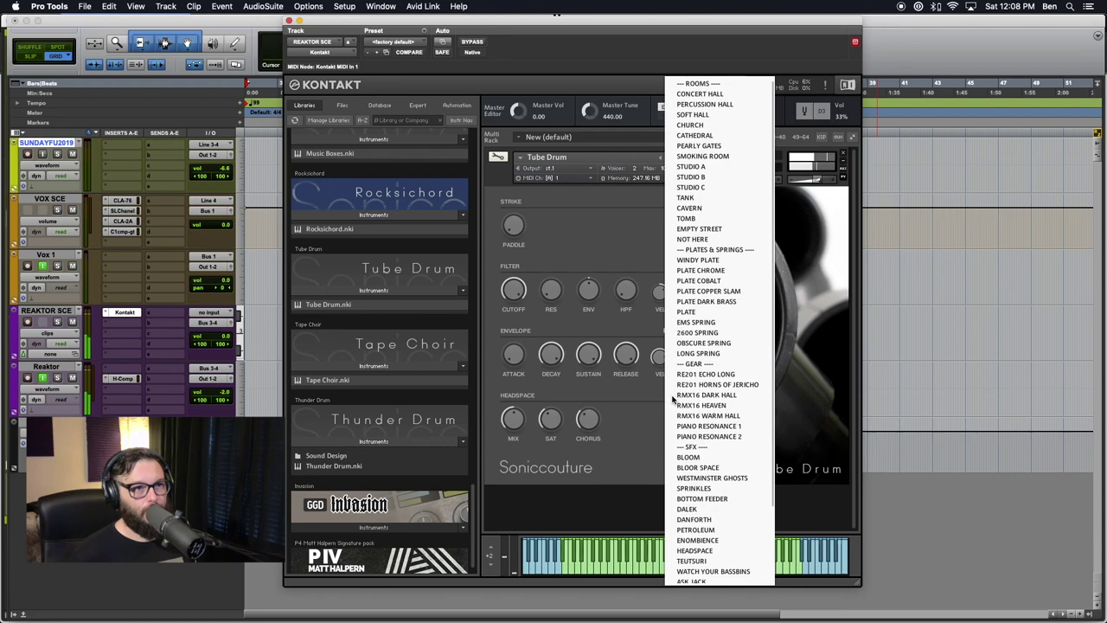
{"action": "scroll", "coordinate": [700, 519], "scroll_direction": "down", "scroll_amount": 3}
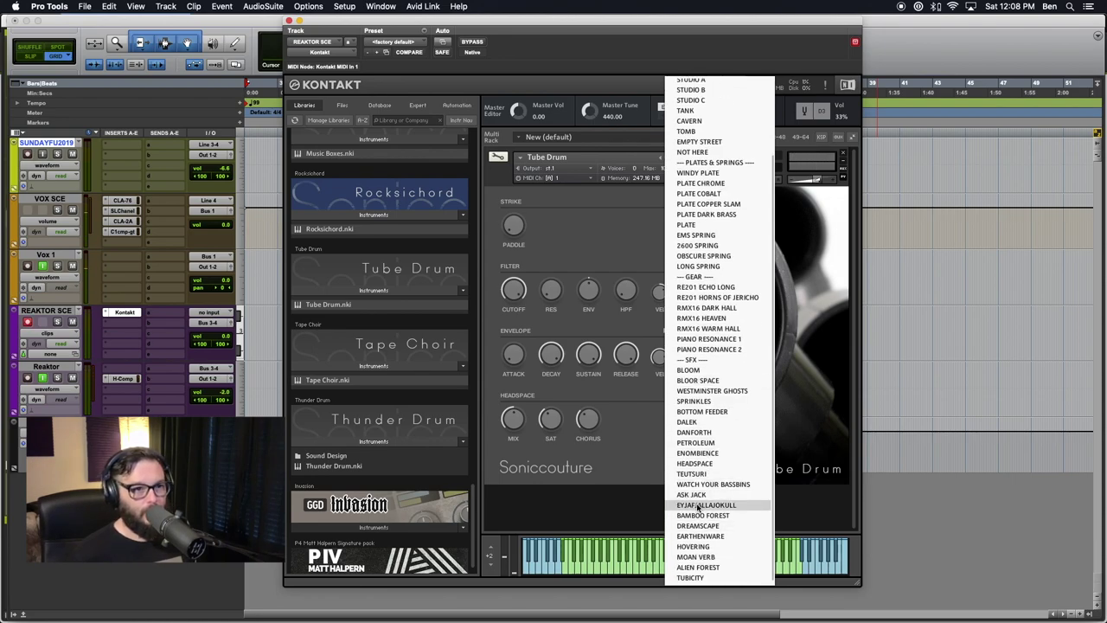
{"action": "left_click", "coordinate": [706, 505]}
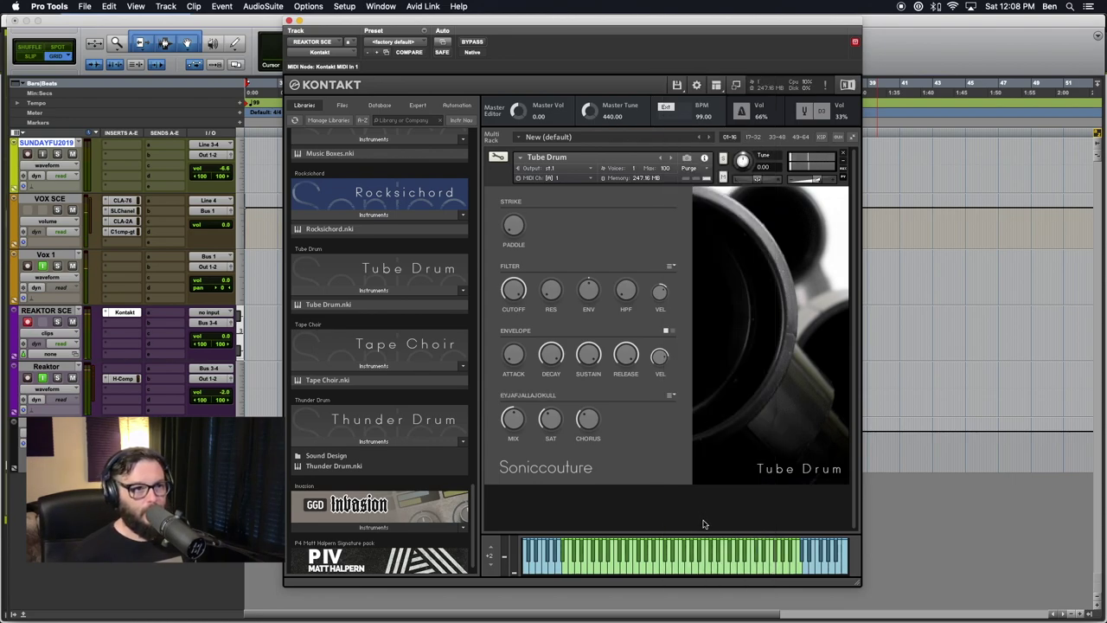
Switch the Tube Drum reverb to Tubicity and turn the strike control all the way to Palm
{"action": "left_click", "coordinate": [673, 396]}
{"action": "scroll", "coordinate": [700, 557], "scroll_direction": "down", "scroll_amount": 3}
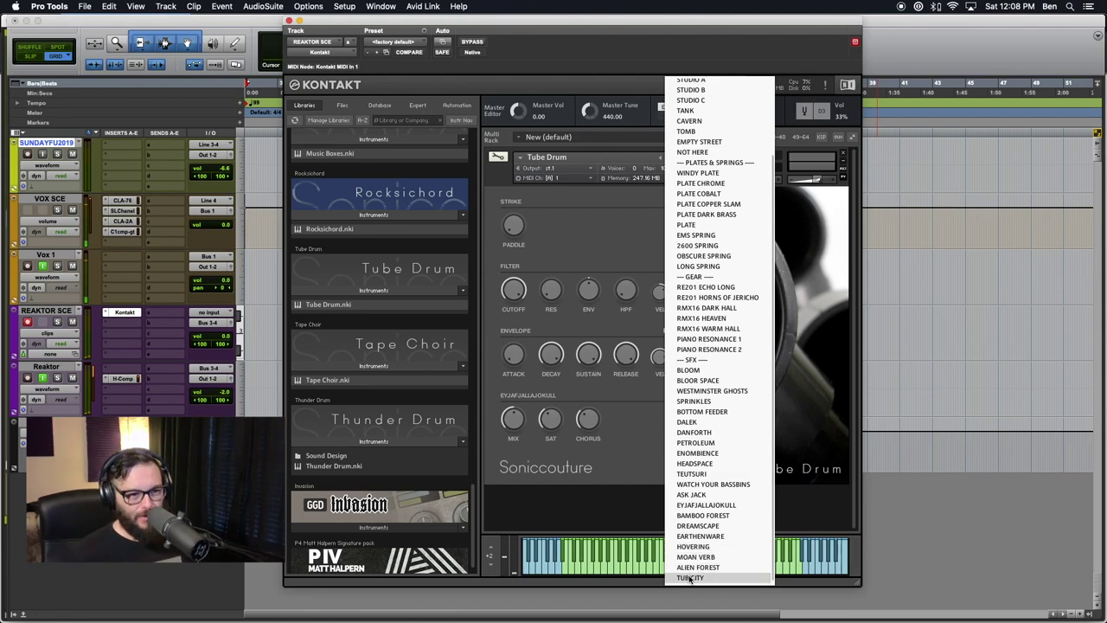
{"action": "left_click", "coordinate": [690, 578]}
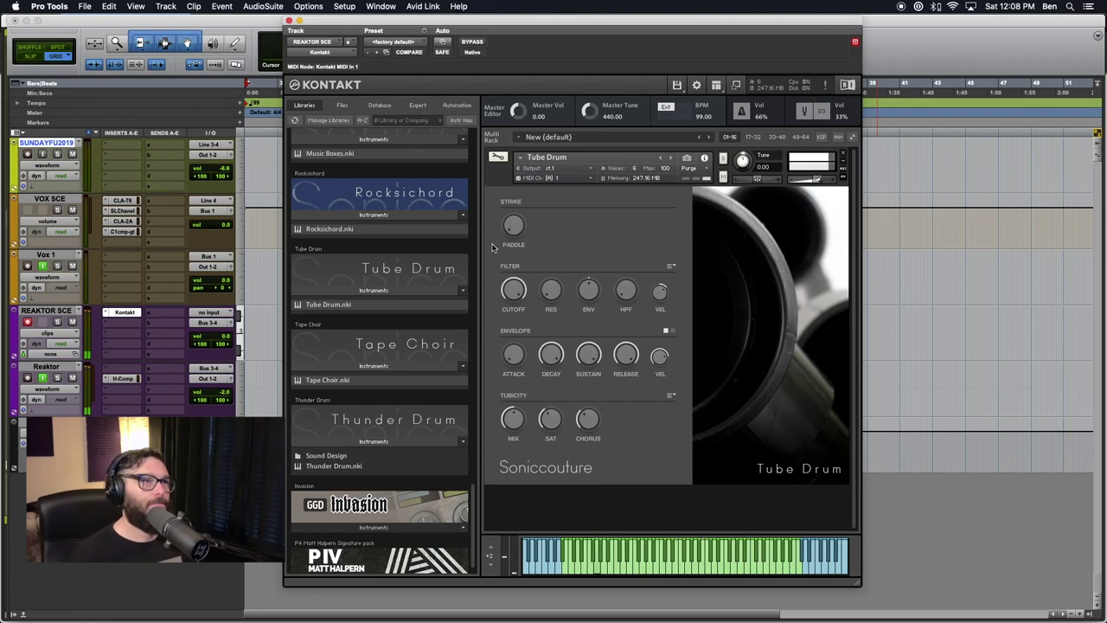
{"action": "left_click_drag", "start_coordinate": [514, 227], "coordinate": [520, 230]}
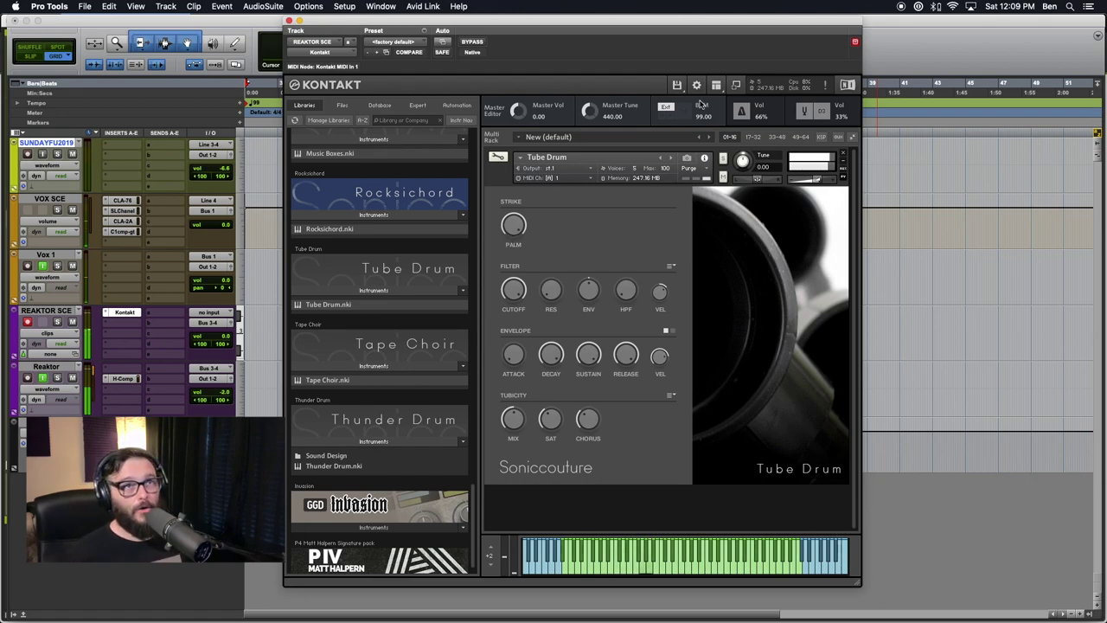
Replace Tube Drum in the rack with Tape Choir.nki, discarding the changes made to Tube Drum
{"action": "left_click", "coordinate": [844, 154]}
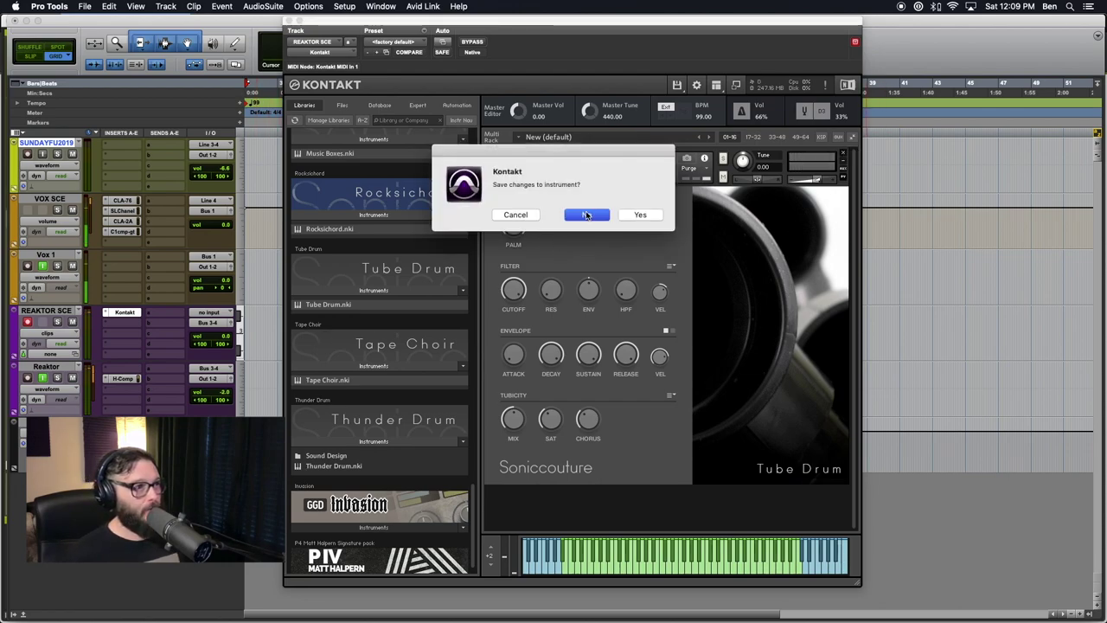
{"action": "left_click", "coordinate": [584, 216]}
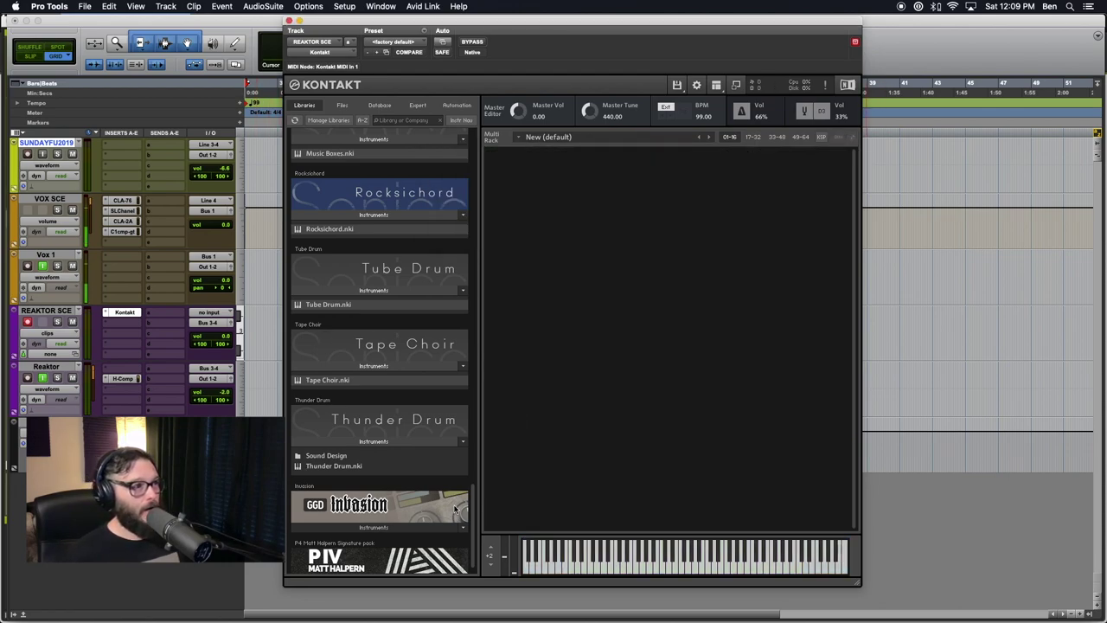
{"action": "double_click", "coordinate": [328, 381]}
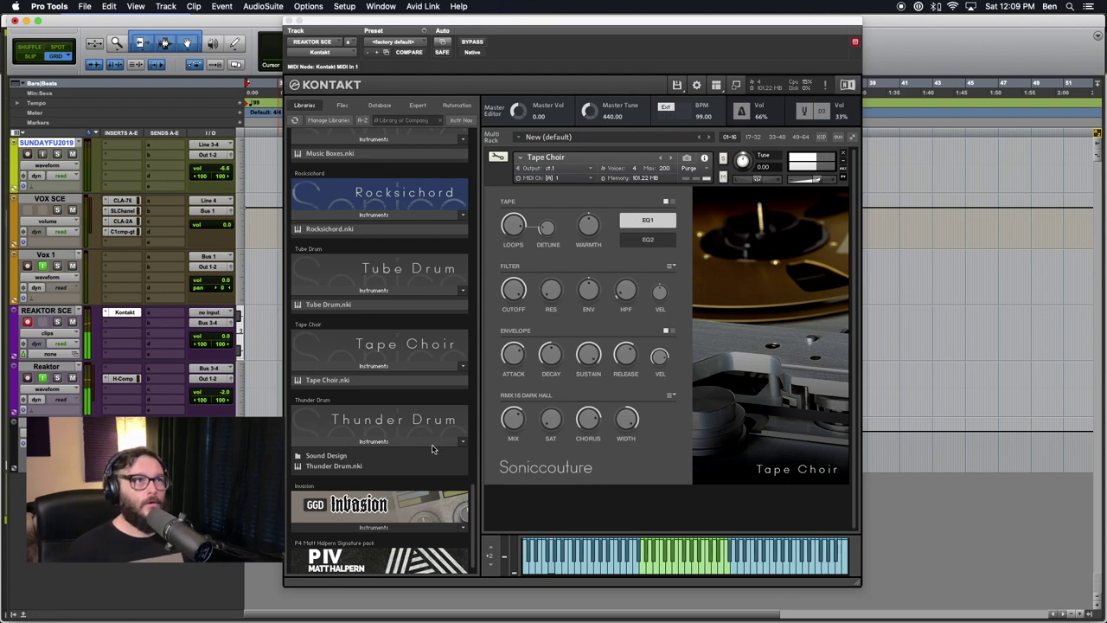
Replace Tape Choir in the rack with Thunder Drum.nki and show its effects controls
{"action": "left_click", "coordinate": [845, 156]}
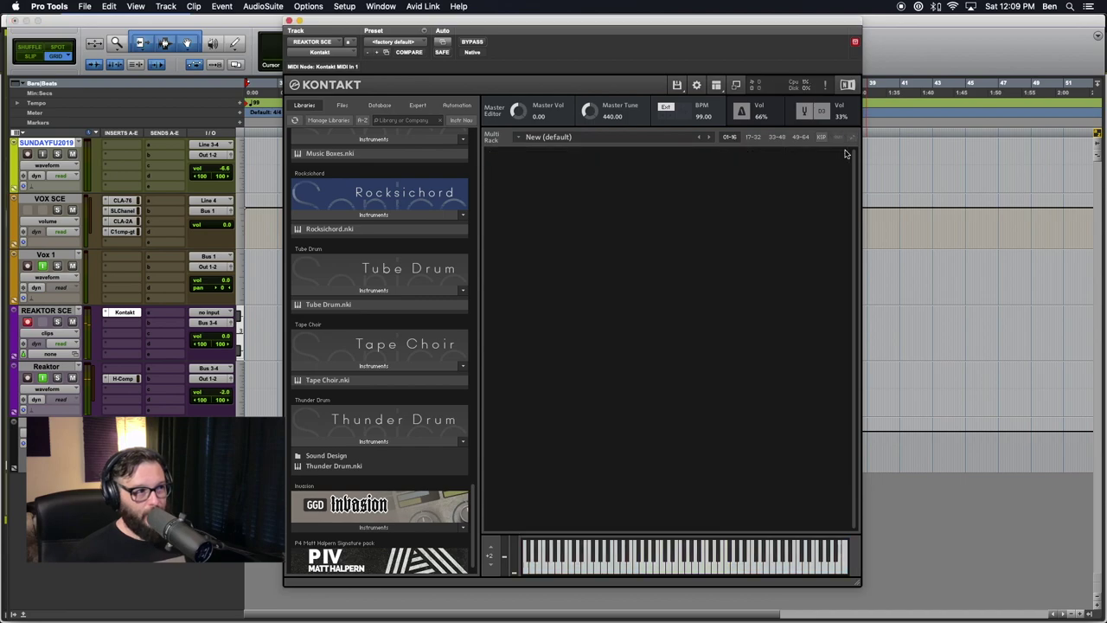
{"action": "double_click", "coordinate": [332, 466]}
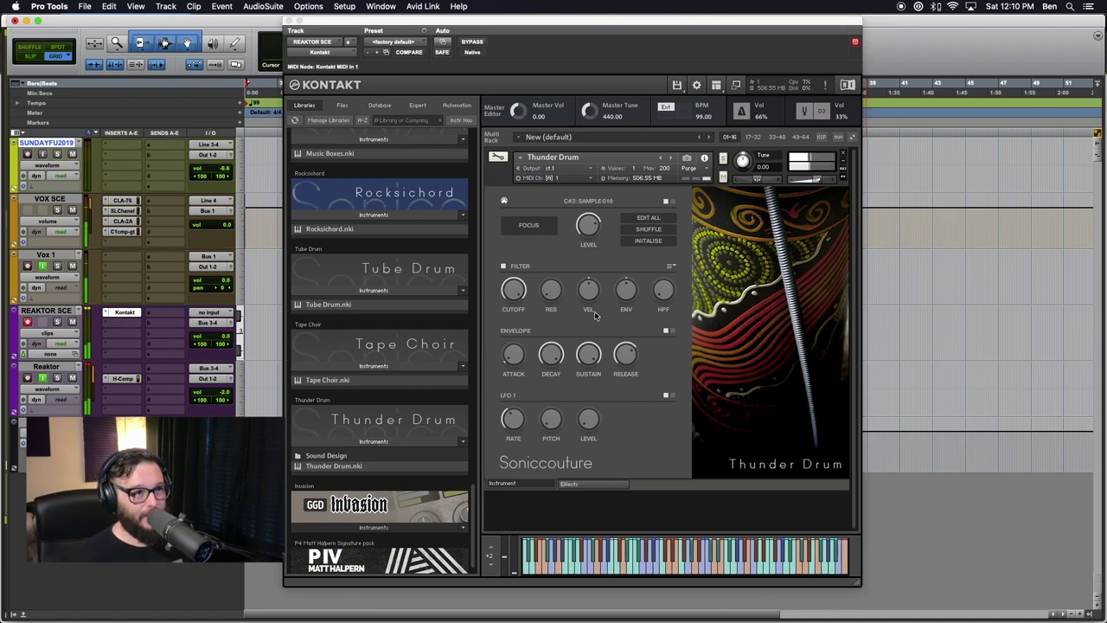
{"action": "left_click", "coordinate": [574, 484]}
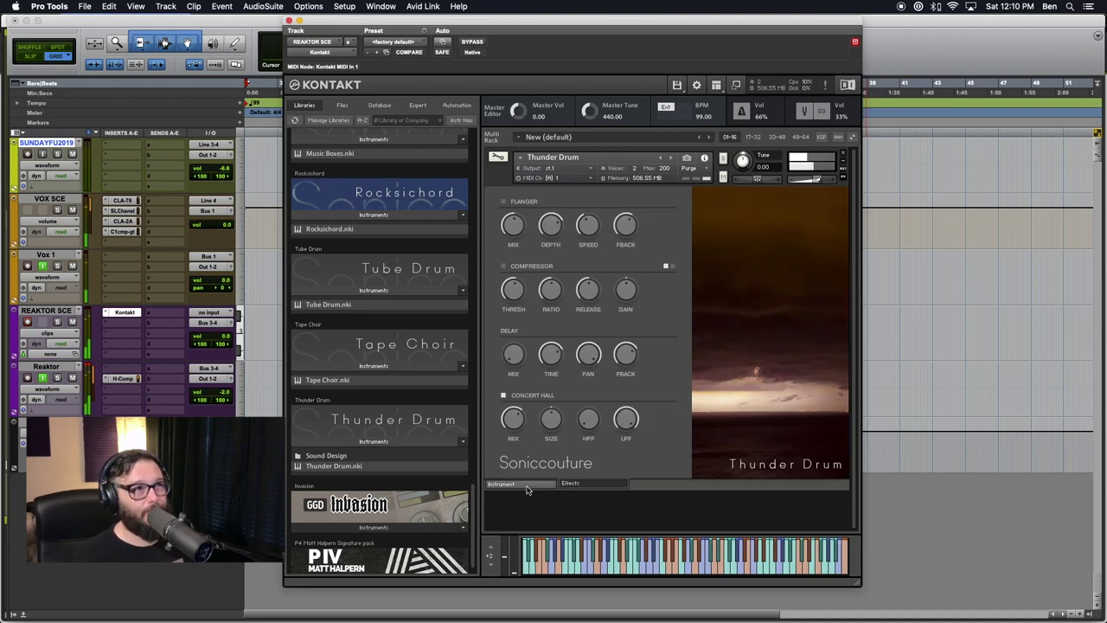
Show Thunder Drum's instrument controls and adjust the selected sample's level and the instrument's output volume
{"action": "left_click", "coordinate": [527, 486]}
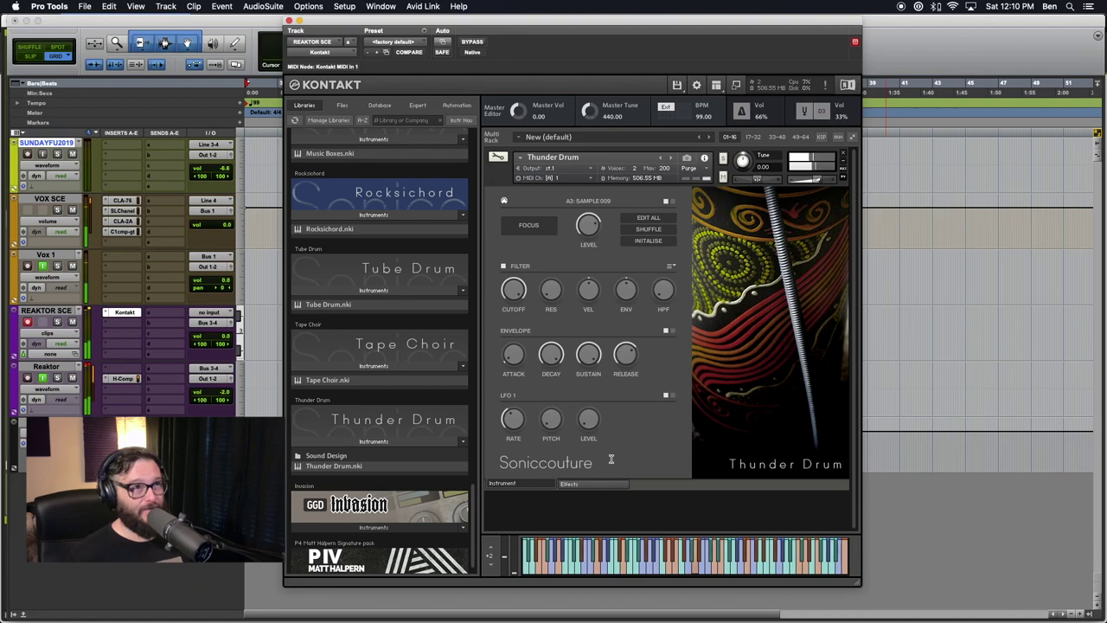
{"action": "mouse_move", "coordinate": [584, 218]}
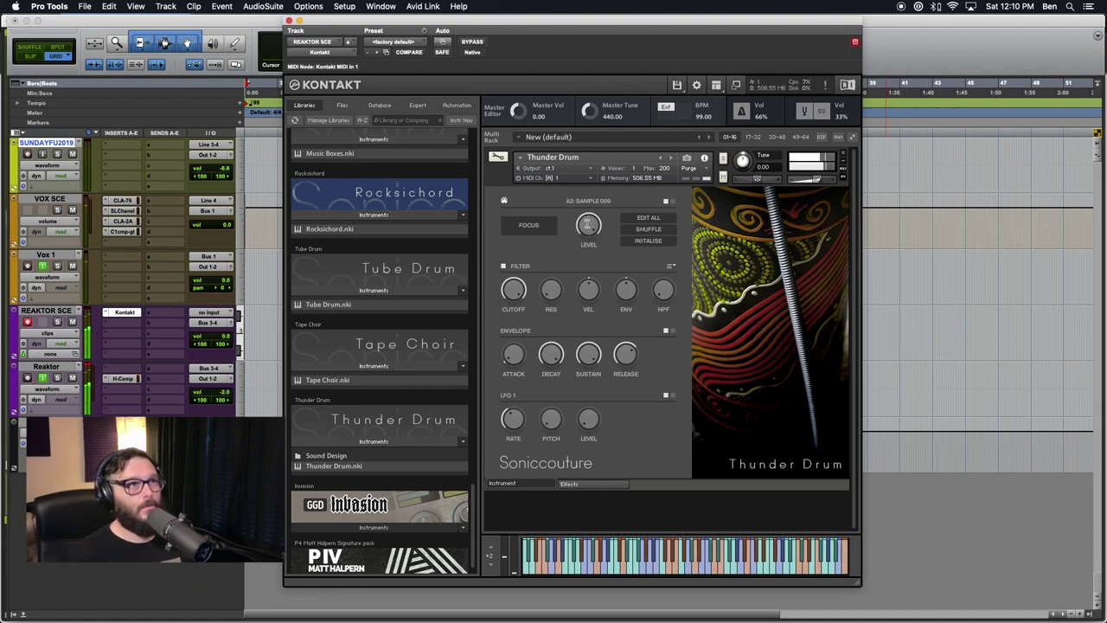
{"action": "left_click_drag", "start_coordinate": [587, 223], "coordinate": [588, 167]}
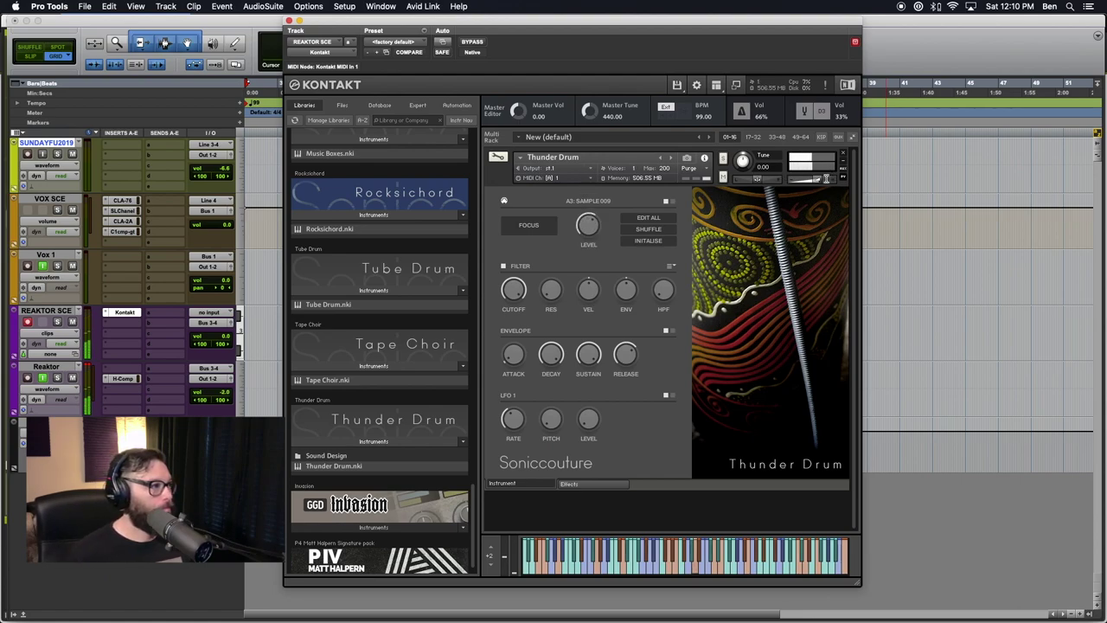
{"action": "left_click", "coordinate": [84, 366]}
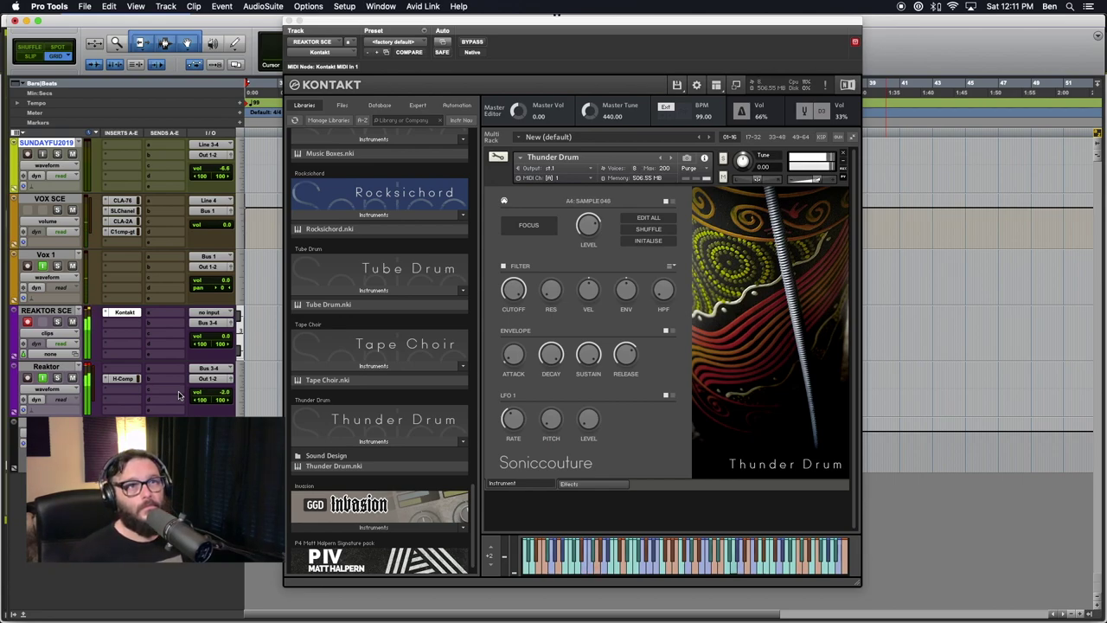
{"action": "left_click", "coordinate": [818, 181]}
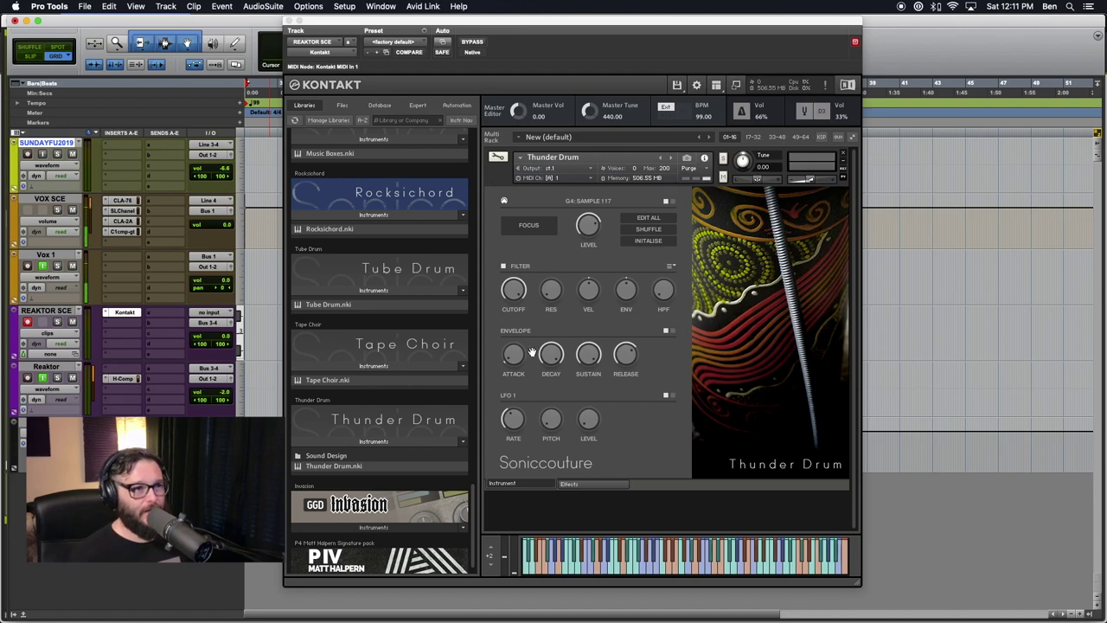
Review Thunder Drum's flanger, compressor, delay and Concert Hall effects, and return to the instrument controls
{"action": "left_click", "coordinate": [570, 483]}
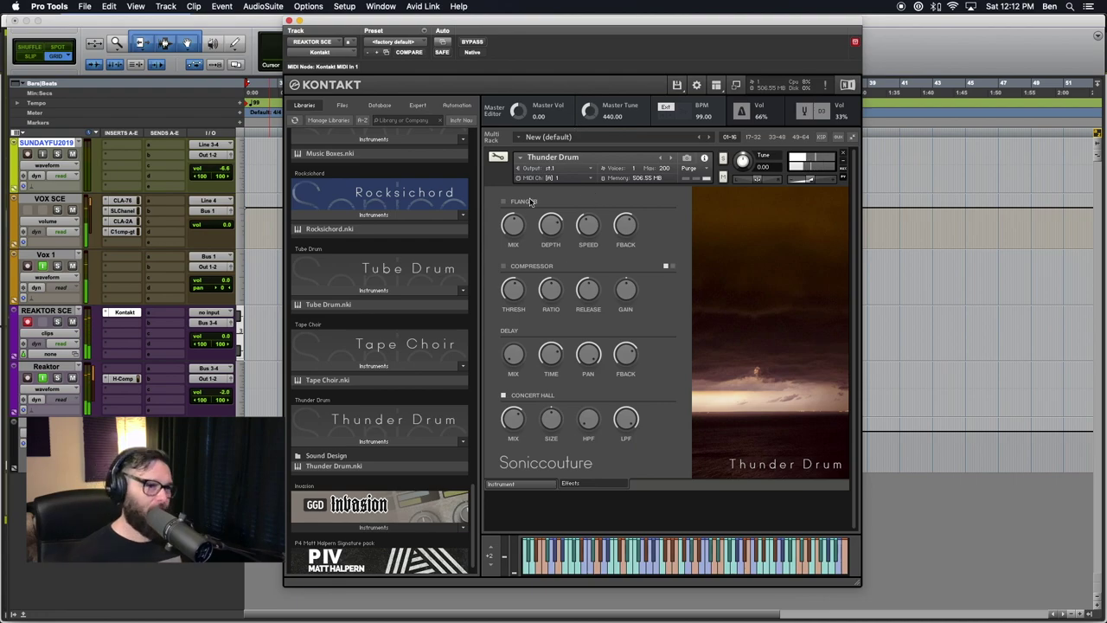
{"action": "left_click", "coordinate": [510, 484]}
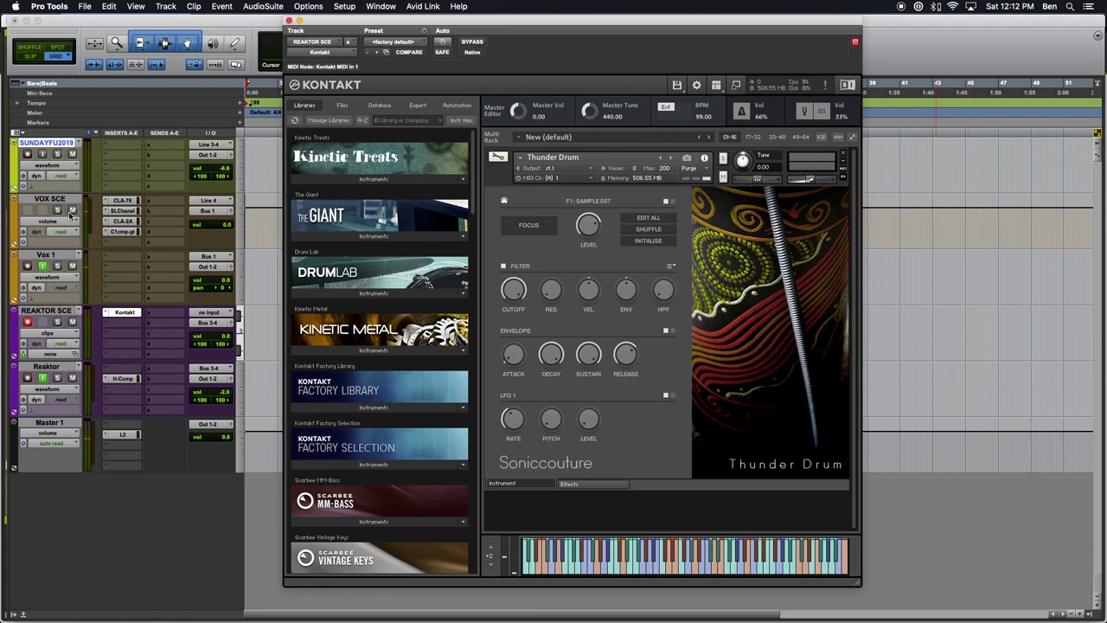
Mute the VOX SCE track
{"action": "left_click", "coordinate": [73, 209]}
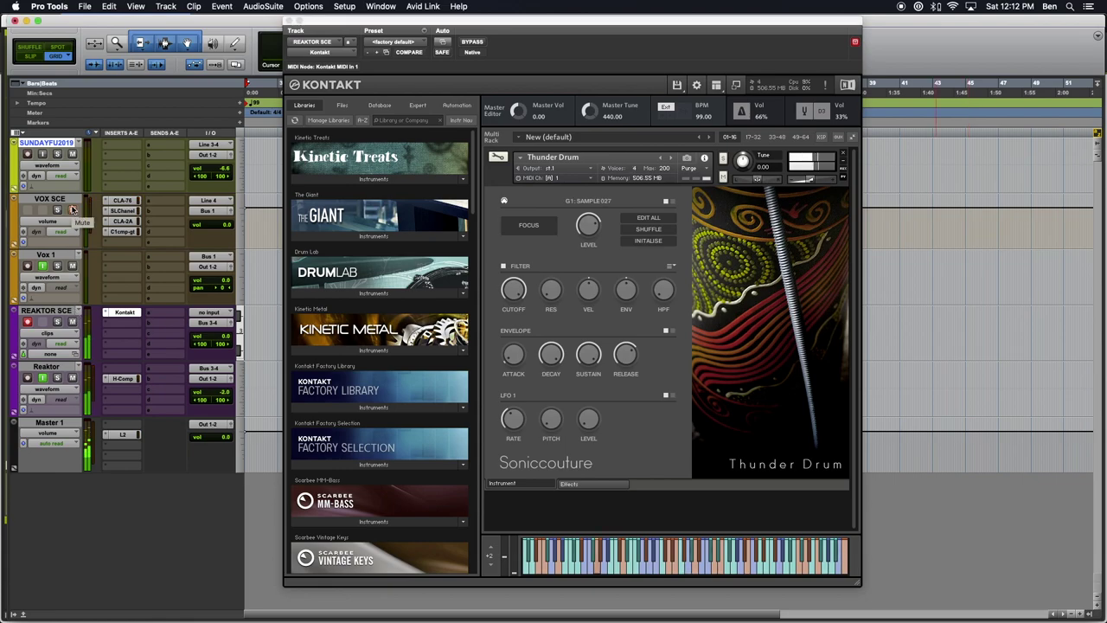